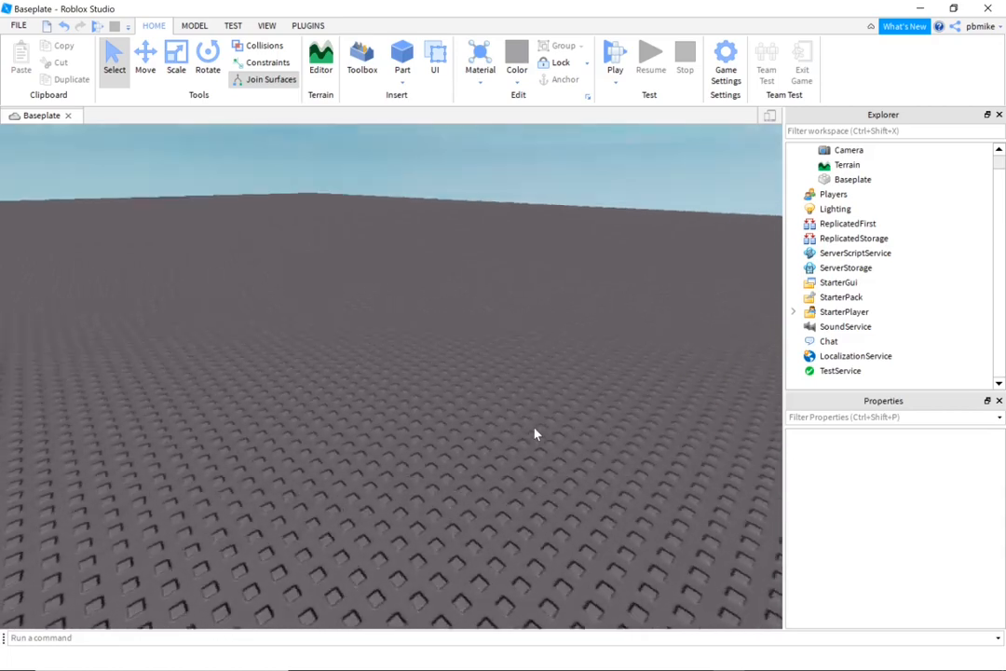
pyautogui.moveTo(535, 434); pyautogui.dragTo(545, 447, button='right')
pyautogui.press('w')
pyautogui.press('s')
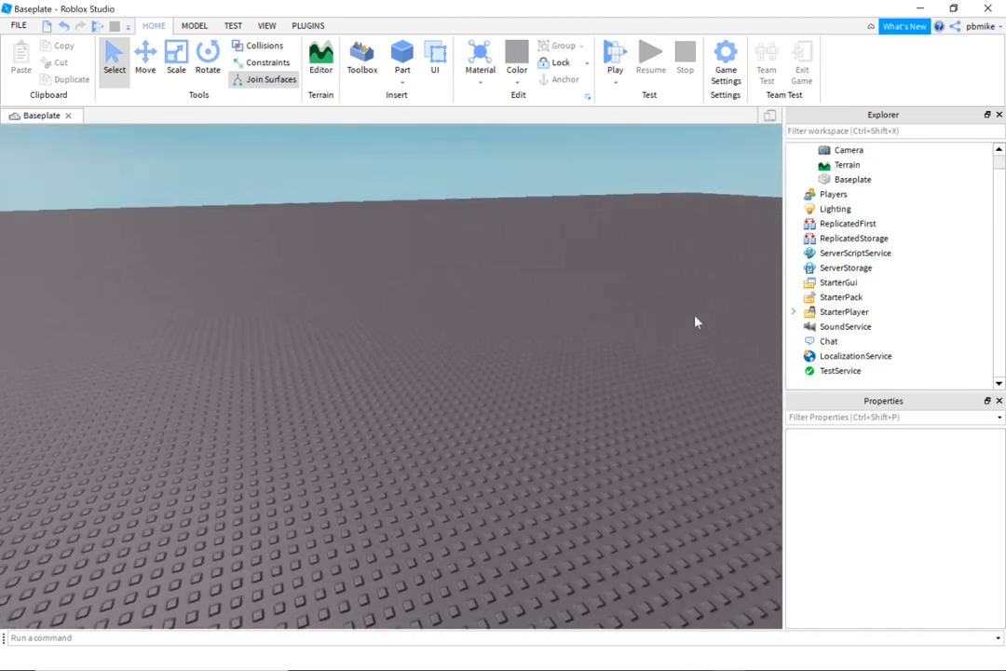
pyautogui.scroll(1, 848, 213)
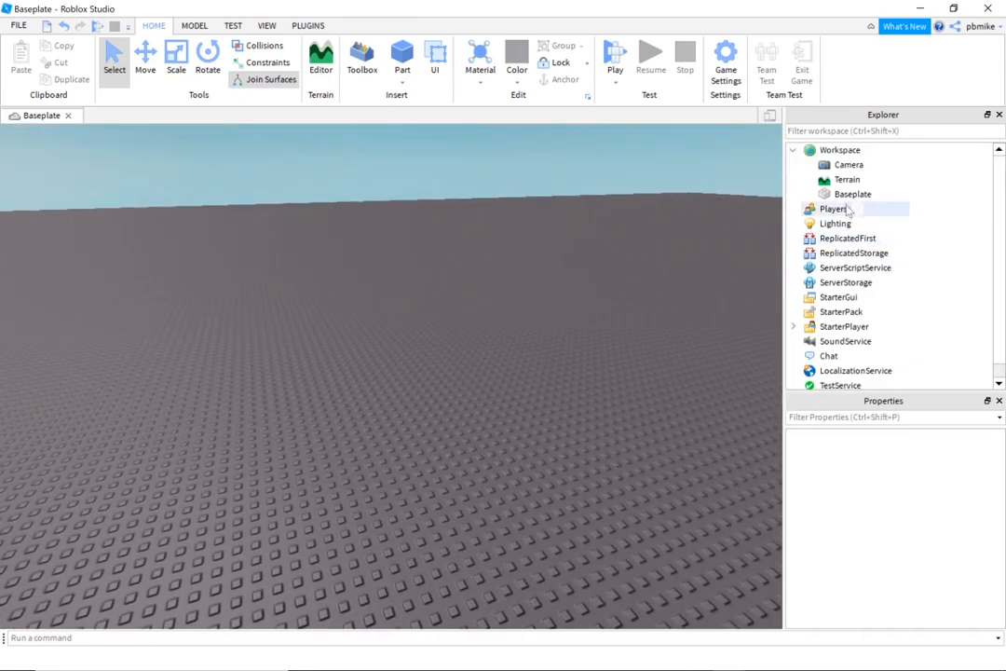
# - Search the model library for "sword" and insert the Sword by ROBLOX into the starter pack
pyautogui.click(352, 51)
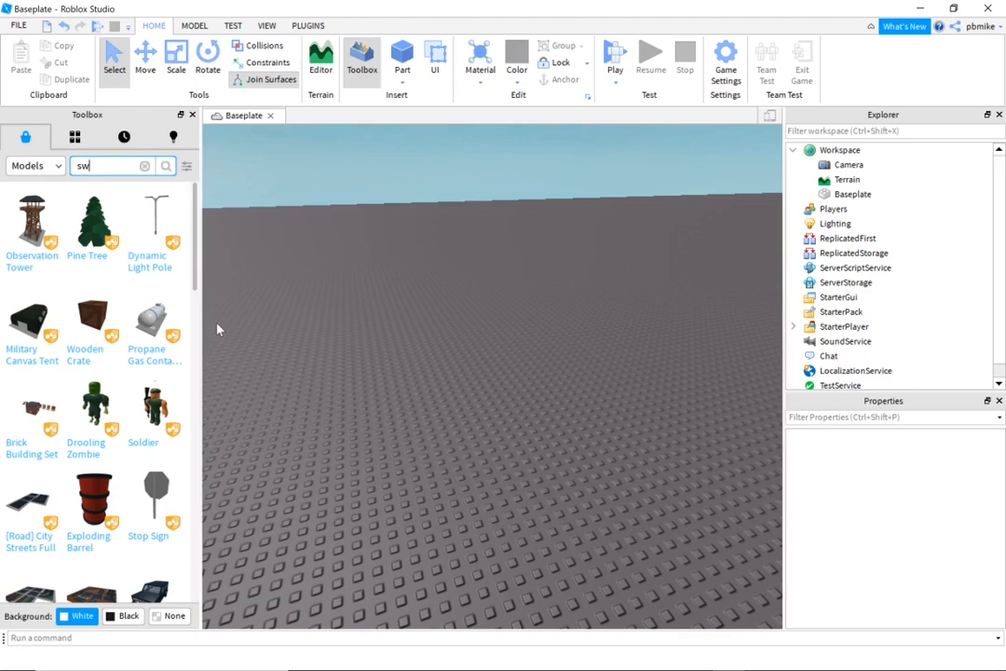
pyautogui.write('sword')
pyautogui.press('Return')
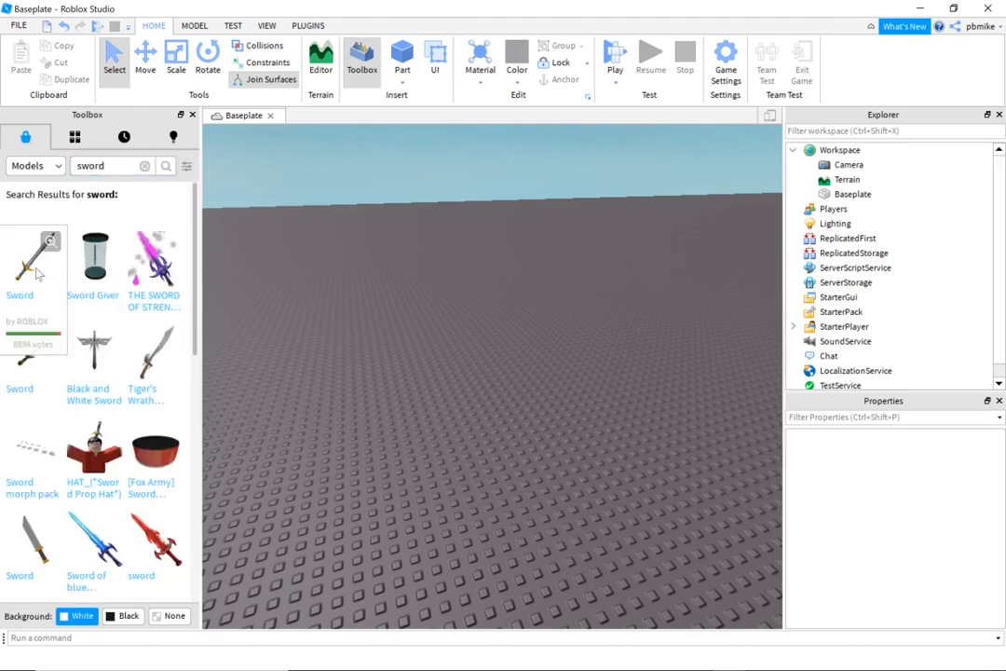
pyautogui.click(36, 268)
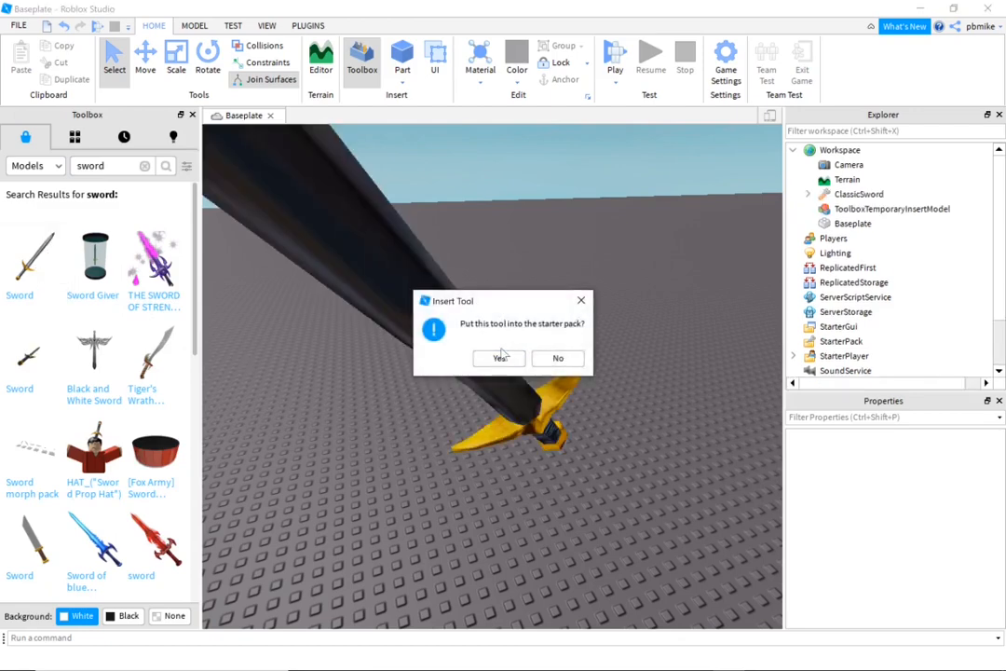
pyautogui.click(496, 359)
pyautogui.click(192, 114)
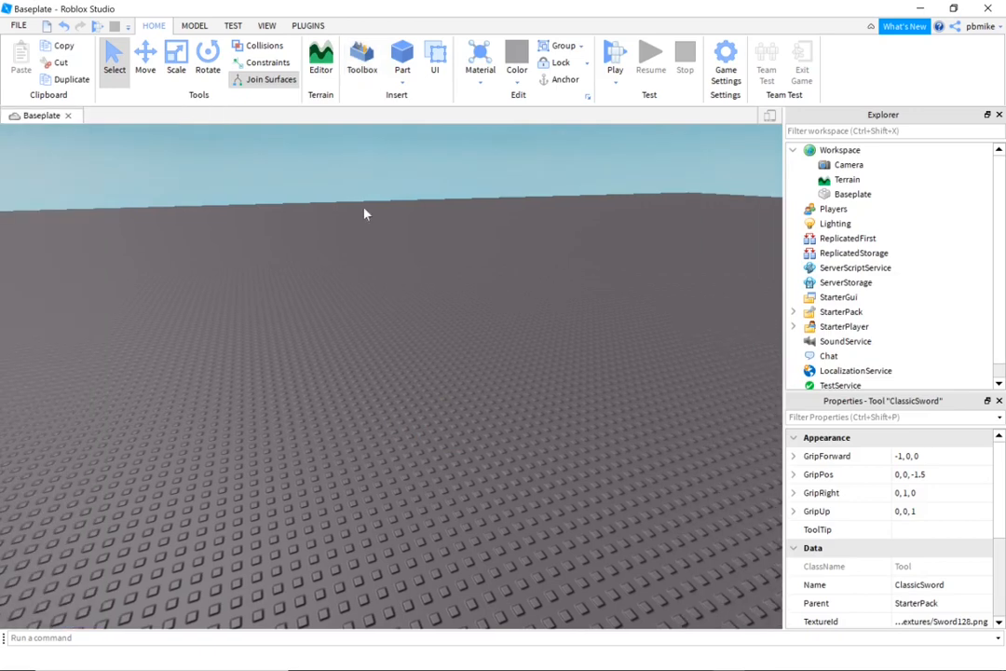
# - Move the Handle part of ClassicSword out of StarterPack and into the Workspace
pyautogui.click(793, 312)
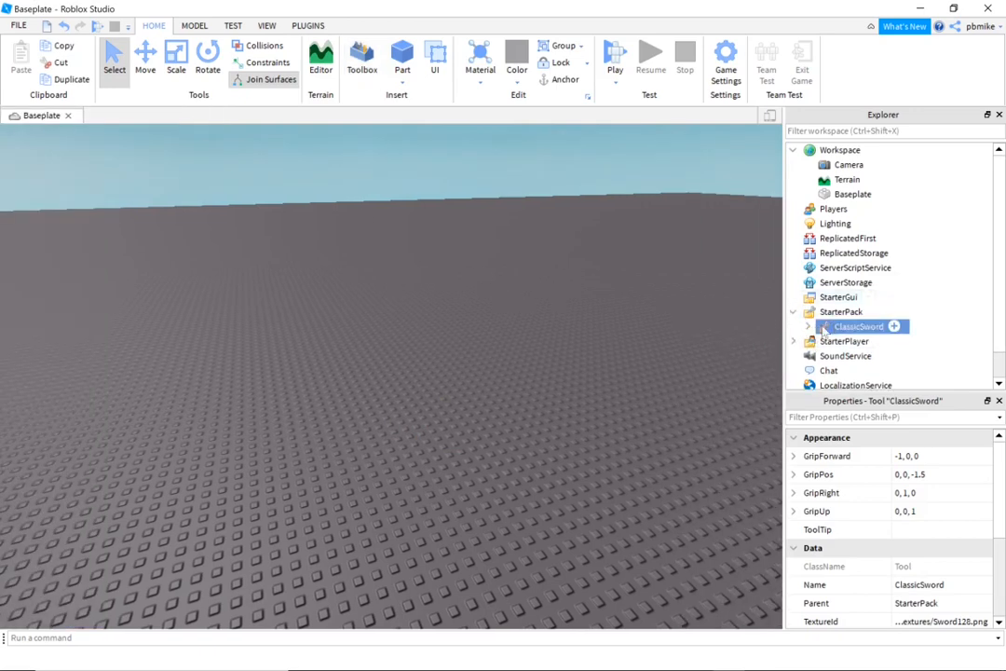
pyautogui.click(808, 327)
pyautogui.scroll(-1, 890, 330)
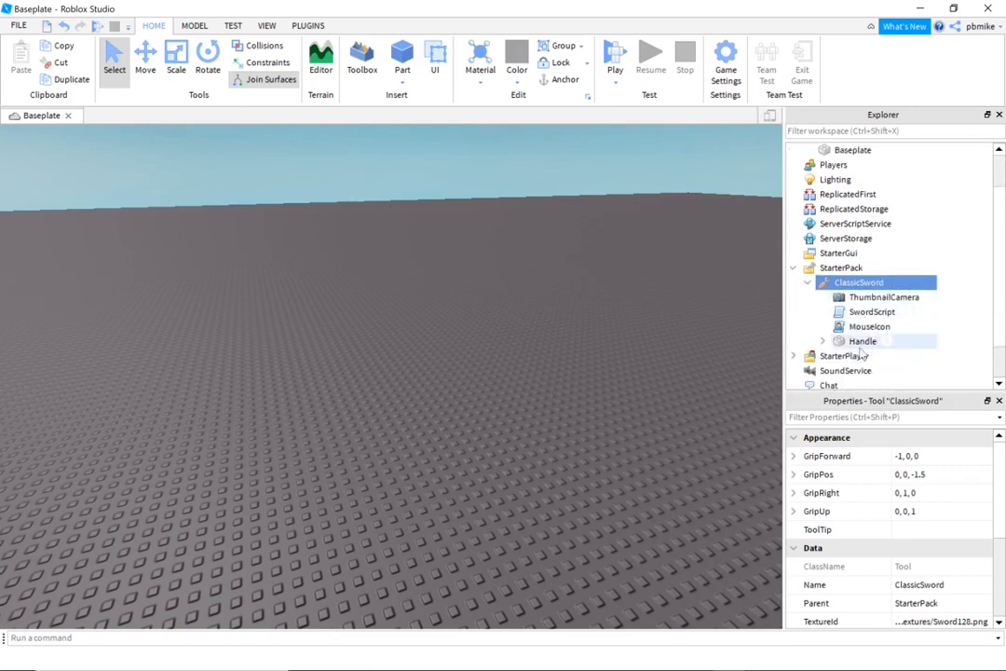
pyautogui.moveTo(861, 389); pyautogui.dragTo(861, 431)
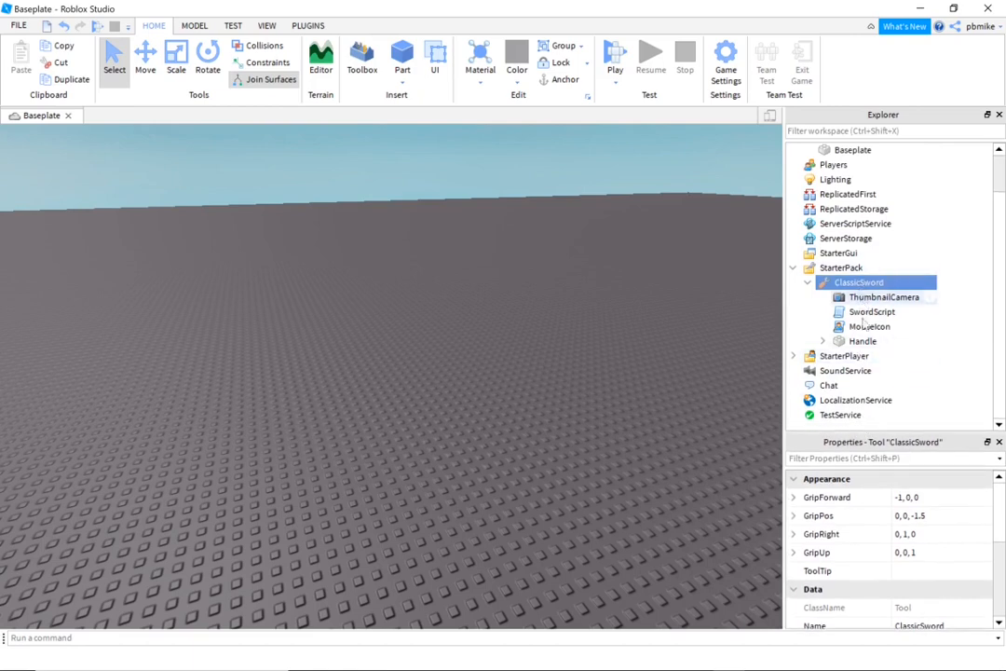
pyautogui.click(858, 342)
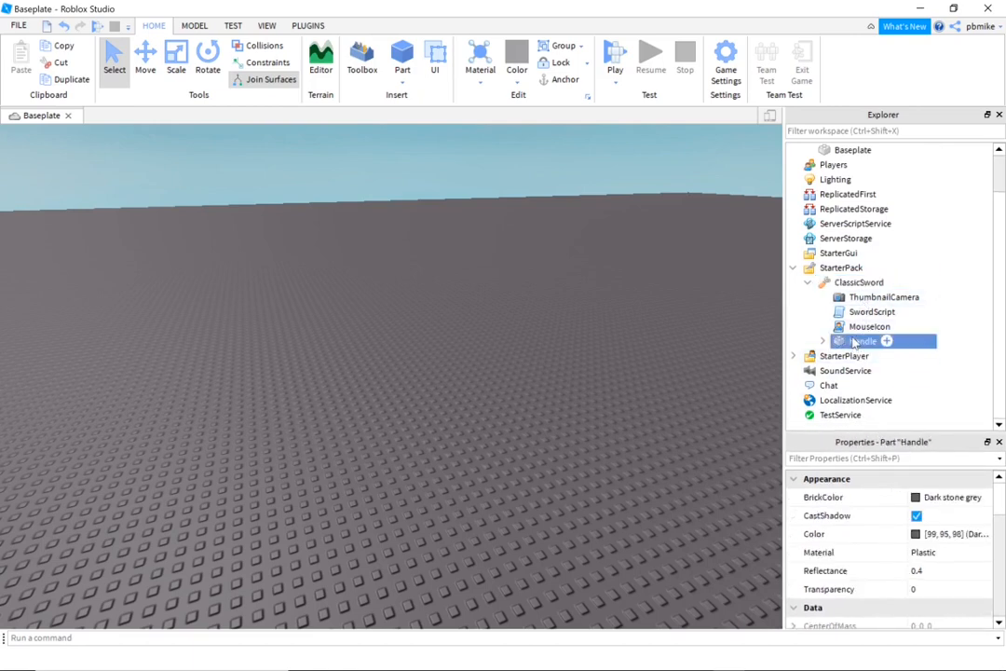
pyautogui.moveTo(854, 343); pyautogui.dragTo(840, 151)
pyautogui.rightClick(838, 150)
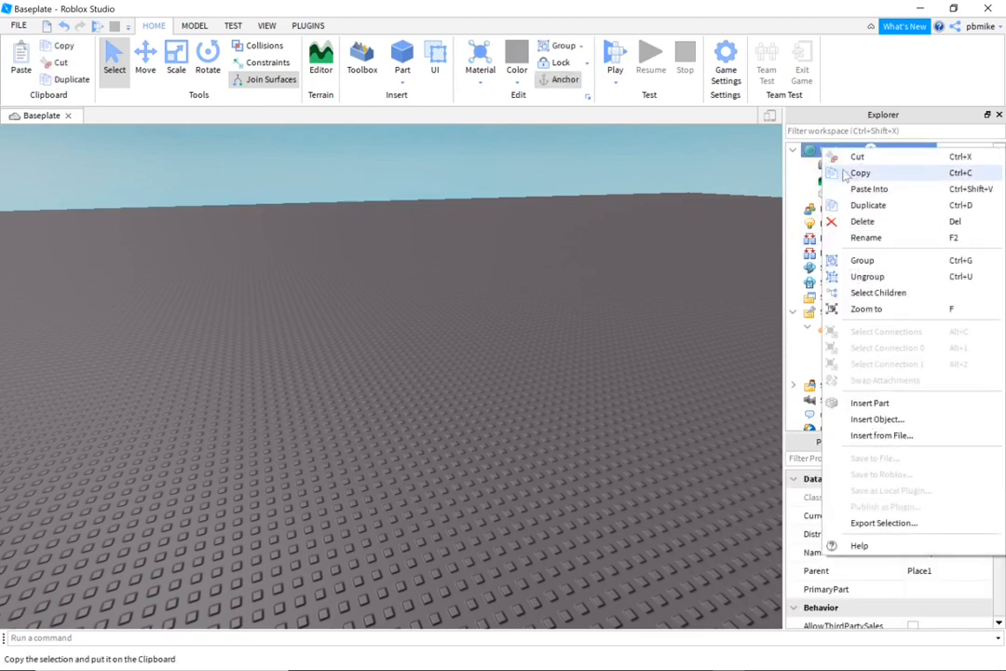
pyautogui.click(867, 190)
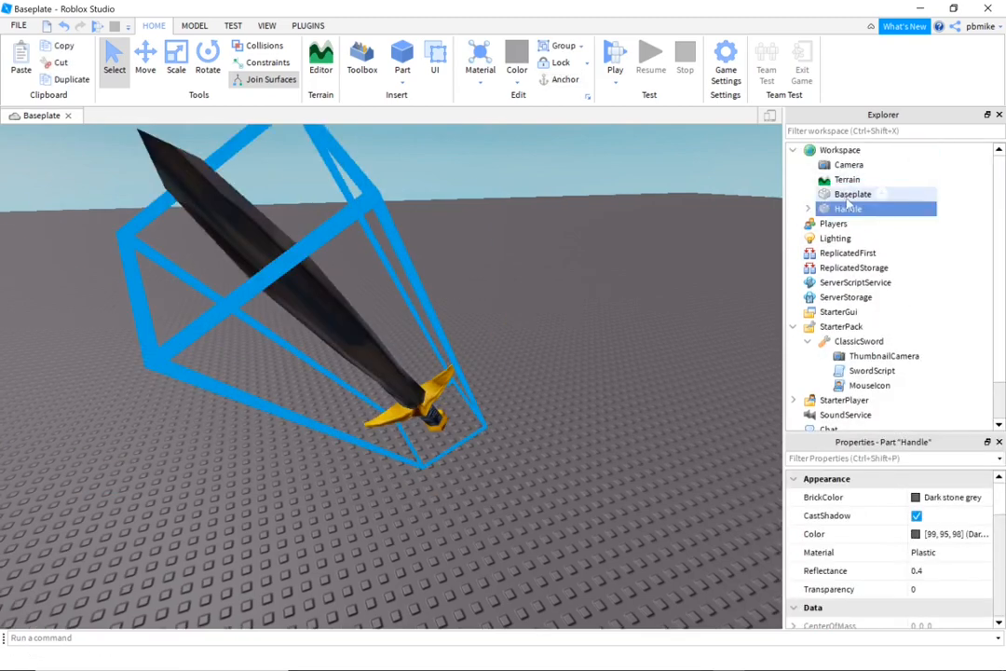
# - Add an Attachment object to the sword's Handle
pyautogui.click(809, 209)
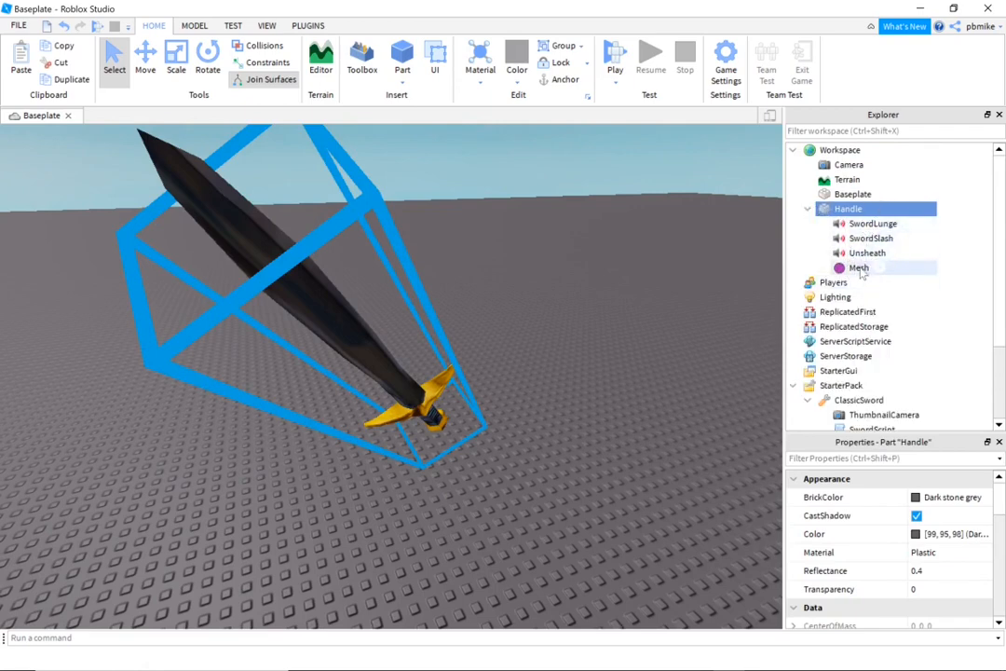
pyautogui.click(872, 209)
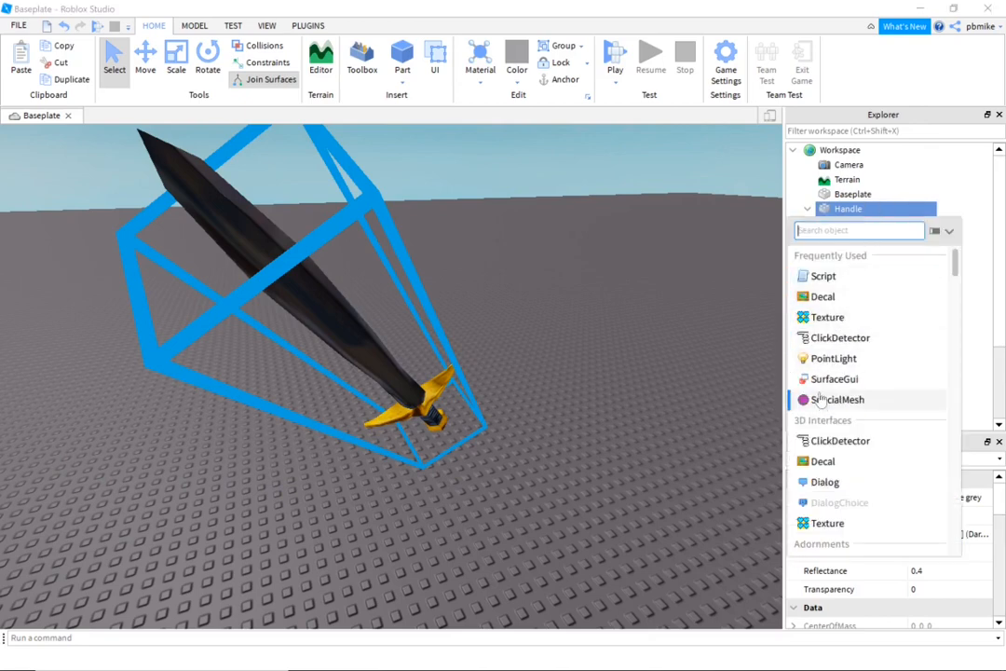
pyautogui.write('A')
pyautogui.click(868, 252)
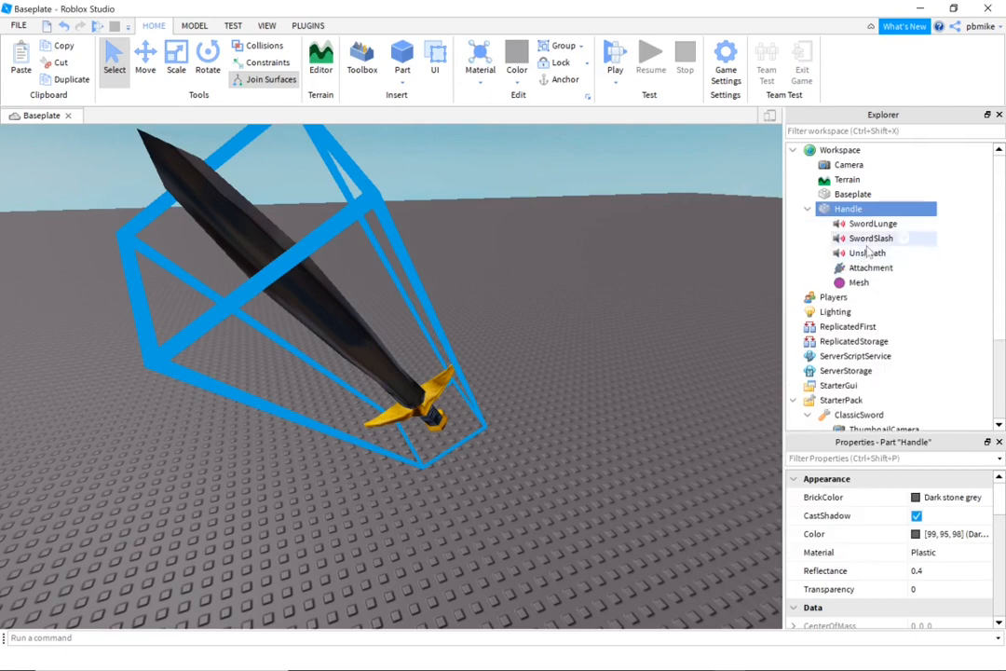
# - Rename the Handle's new attachment as Attachment0
pyautogui.click(871, 268)
pyautogui.click(909, 553)
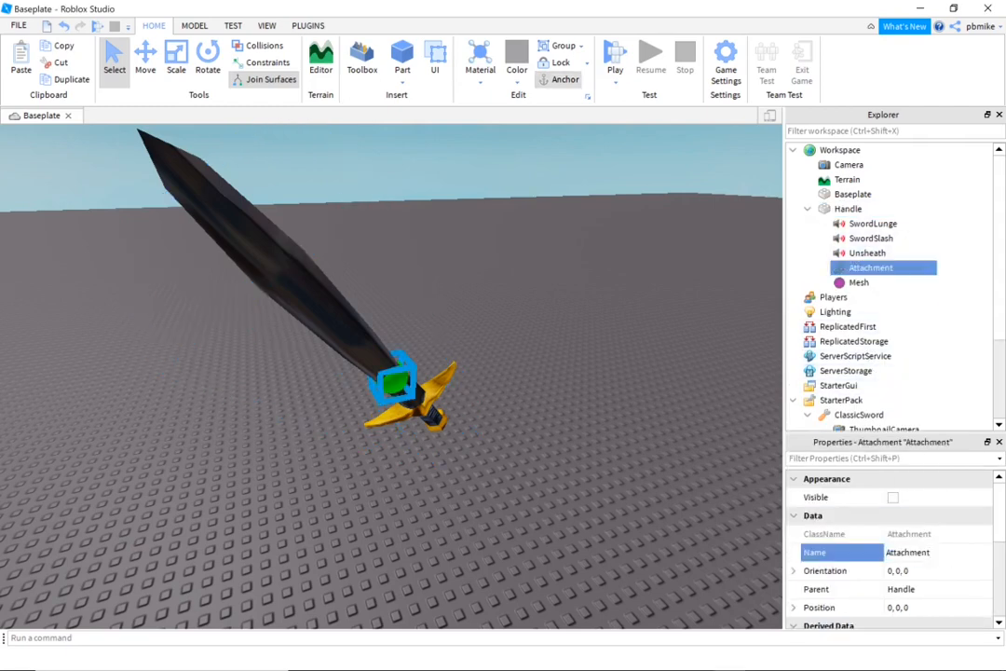
pyautogui.write('0')
pyautogui.press('Return')
# - Move Attachment0 away from the sword's guard to a position of about -0.755, 0.165, 0.462
pyautogui.scroll(-10, 390, 377)
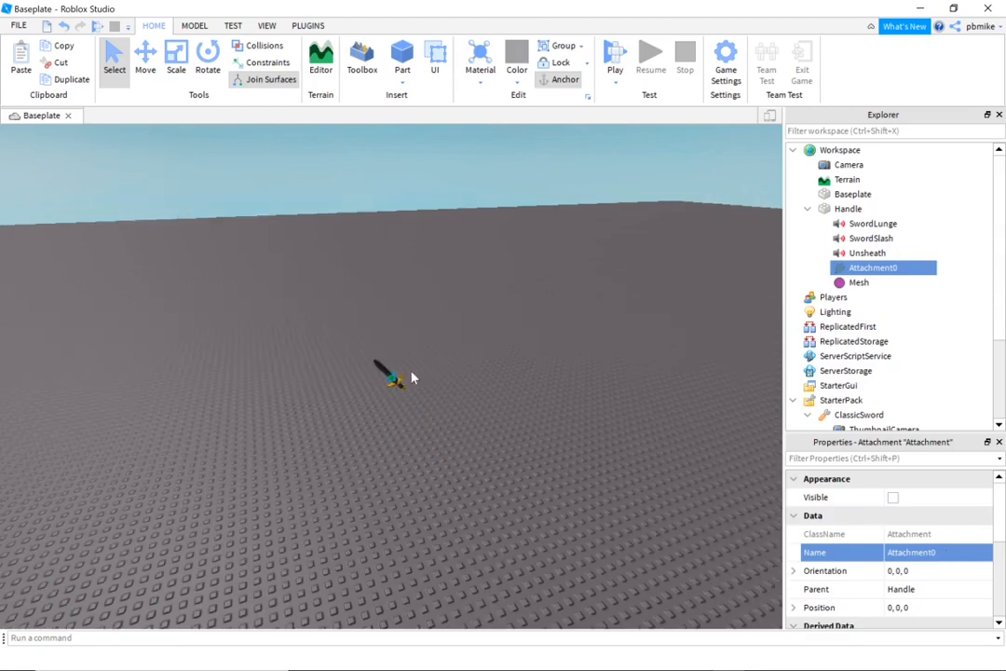
pyautogui.scroll(6, 557, 377)
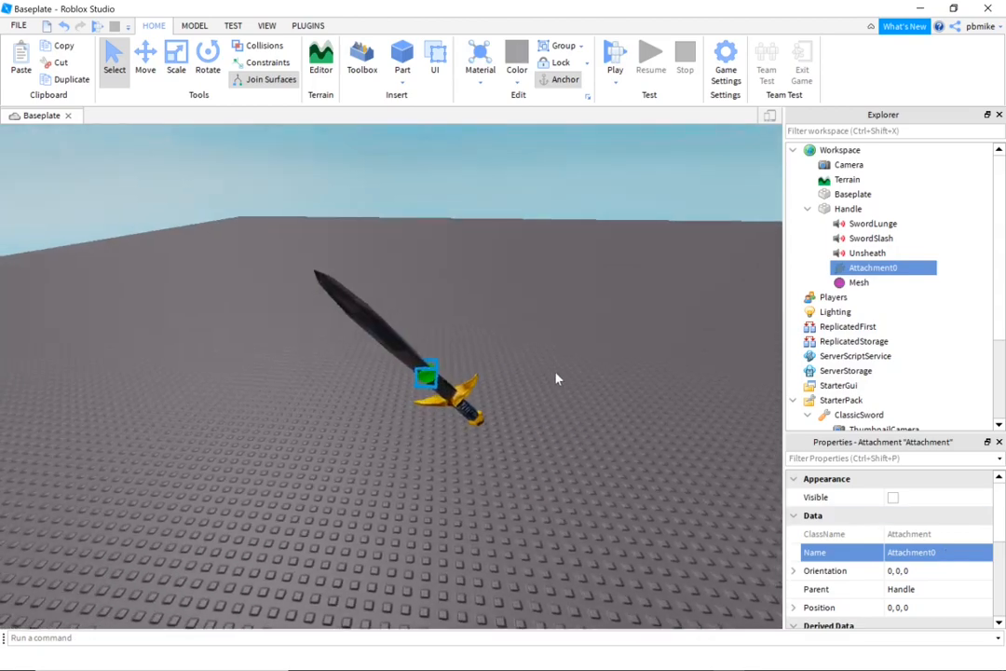
pyautogui.moveTo(558, 378); pyautogui.dragTo(558, 377, button='right')
pyautogui.press('w')
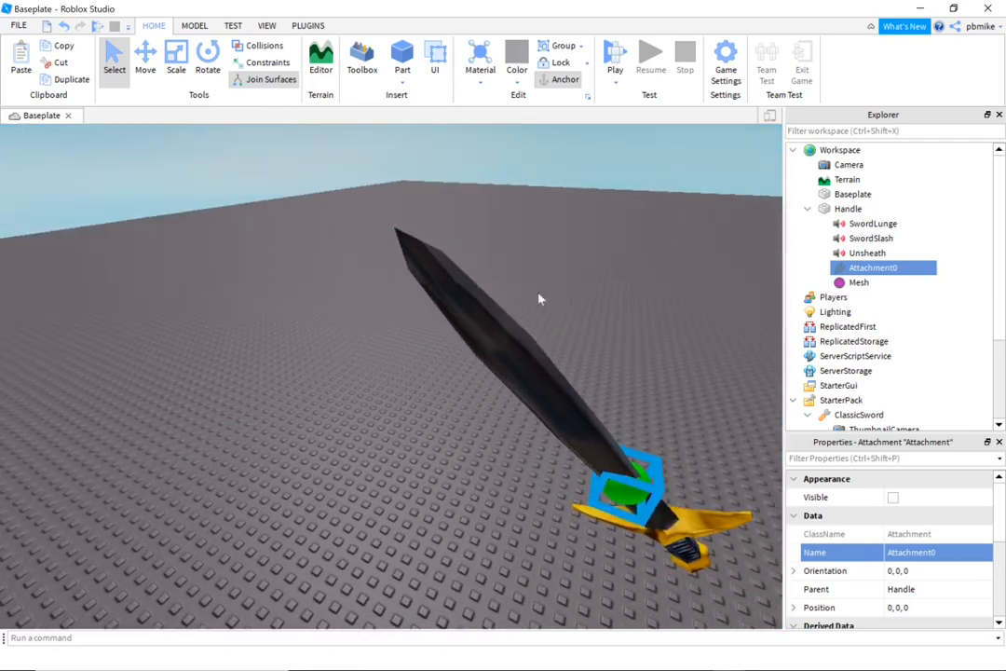
pyautogui.click(146, 58)
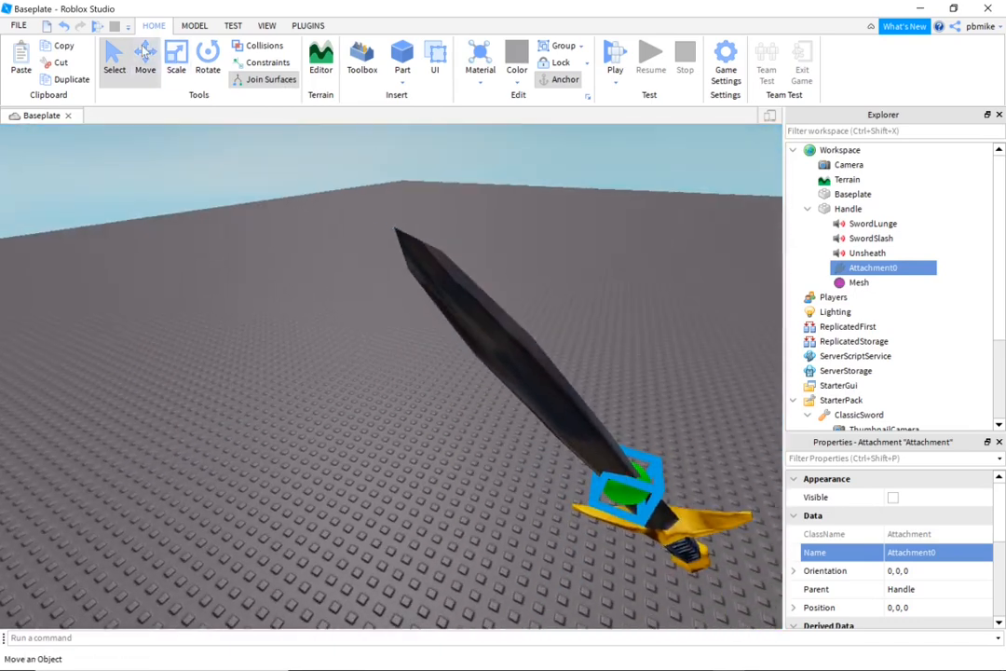
pyautogui.click(574, 442)
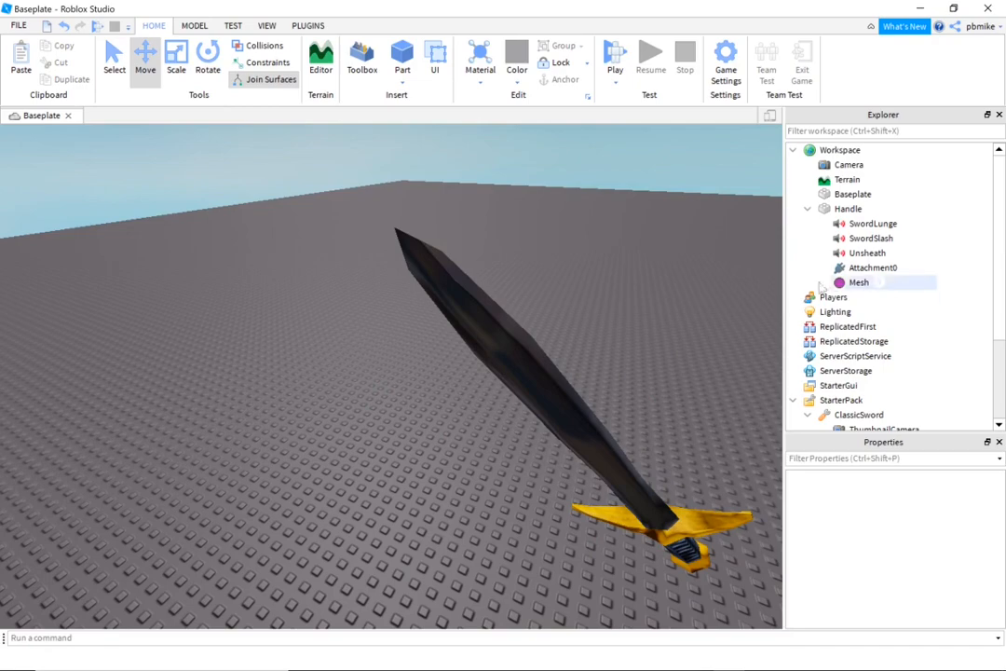
pyautogui.click(850, 271)
pyautogui.press('a')
pyautogui.moveTo(700, 289); pyautogui.dragTo(700, 289, button='right')
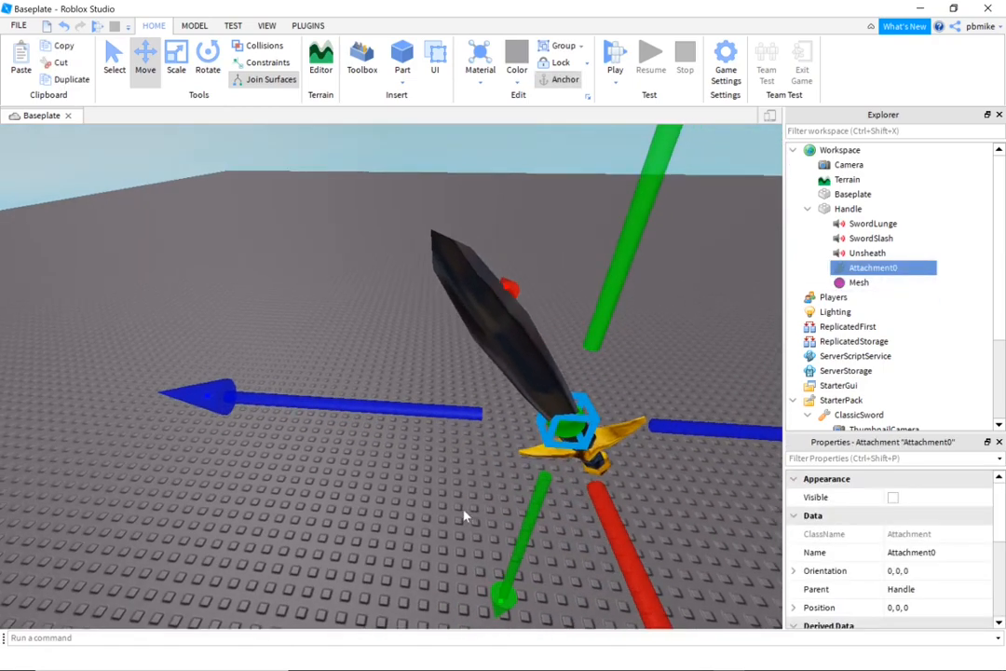
pyautogui.moveTo(392, 416); pyautogui.dragTo(297, 406)
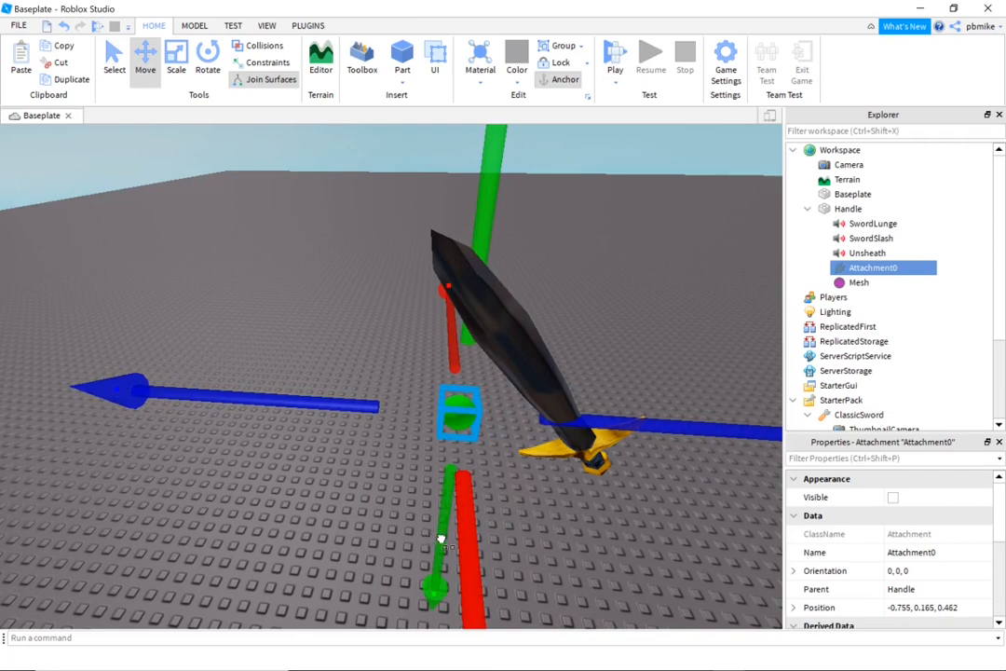
# - Raise Attachment0 beside the blade to a position of about -0.545, 0.335, 0.743, undoing the unwanted moves
pyautogui.moveTo(442, 539); pyautogui.dragTo(430, 492)
pyautogui.hotkey('ctrl', 'z')
pyautogui.moveTo(493, 218); pyautogui.dragTo(408, 49)
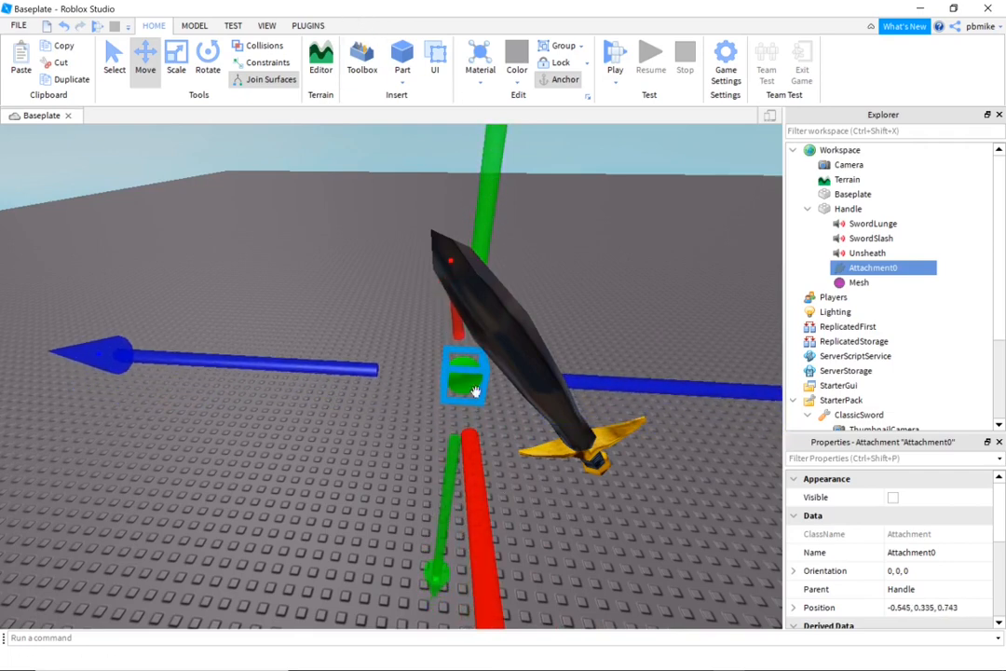
pyautogui.moveTo(436, 582); pyautogui.dragTo(443, 533)
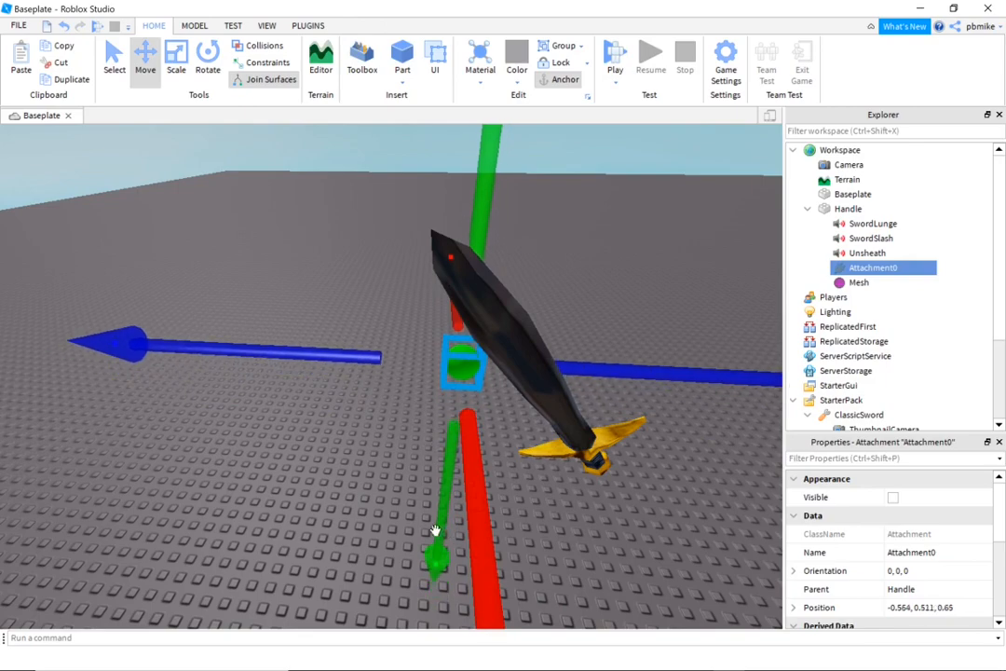
pyautogui.hotkey('ctrl', 'z')
pyautogui.press('f')
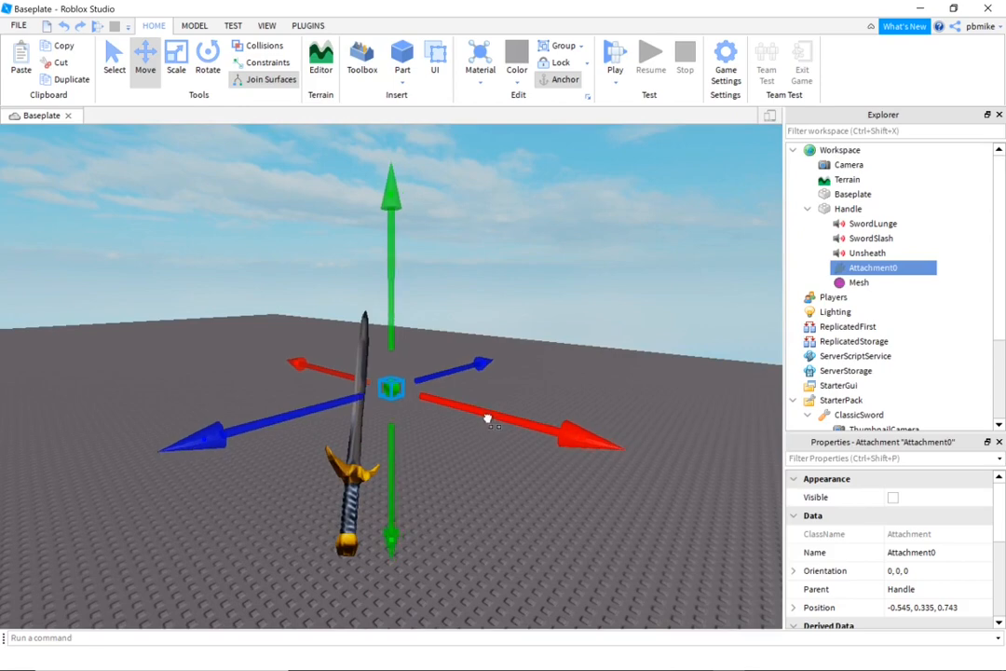
# - Bring Attachment0 in line with the blade and raise it to tip height, at about 0.59, 0.422, 1.439
pyautogui.moveTo(487, 419); pyautogui.dragTo(465, 407)
pyautogui.moveTo(305, 406); pyautogui.dragTo(279, 413)
pyautogui.moveTo(477, 431); pyautogui.dragTo(486, 443)
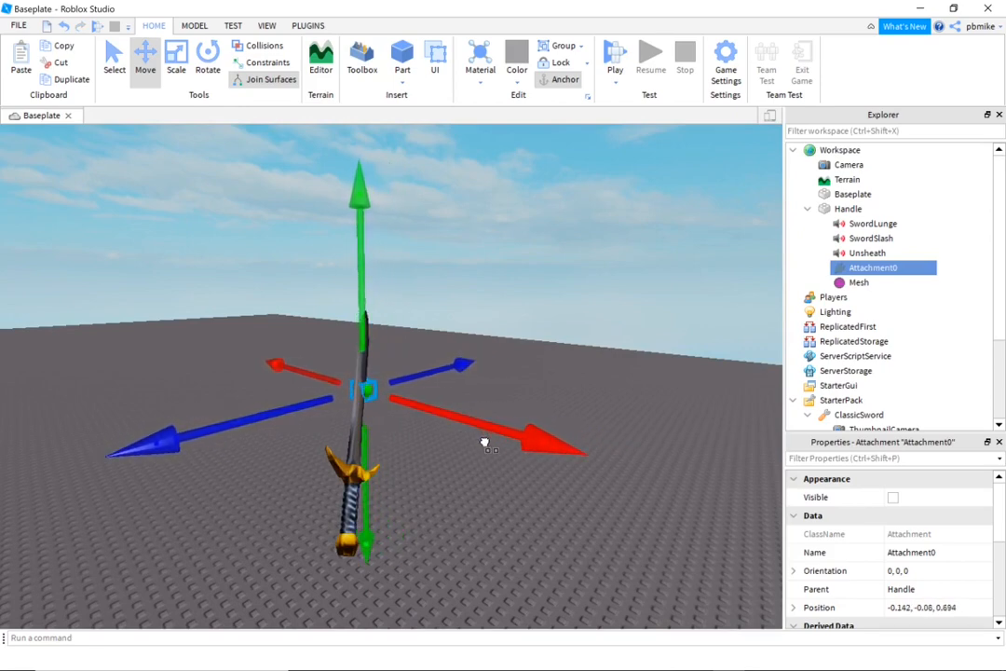
pyautogui.moveTo(319, 408); pyautogui.dragTo(310, 411)
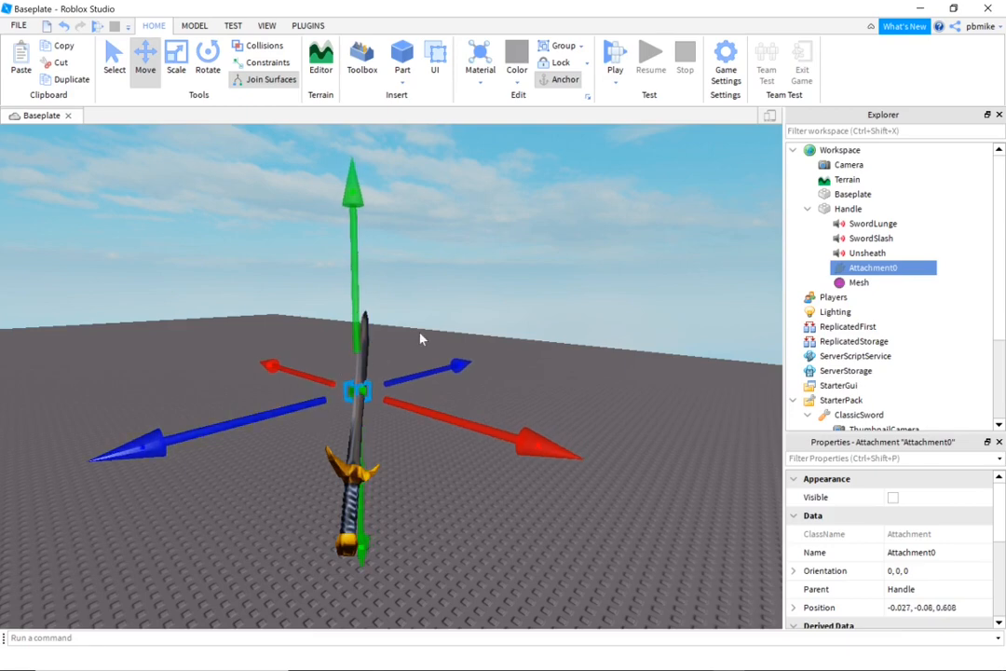
pyautogui.moveTo(352, 315); pyautogui.dragTo(355, 240)
# - Shift Attachment0 sideways toward the blade's tip, to a position of about 0.18, 0.511, 1.69
pyautogui.moveTo(571, 256); pyautogui.dragTo(546, 286, button='right')
pyautogui.press('w')
pyautogui.press('s')
pyautogui.press('w')
pyautogui.press('d')
pyautogui.press('a')
pyautogui.press('s')
pyautogui.press('w')
pyautogui.press('s')
pyautogui.press('d')
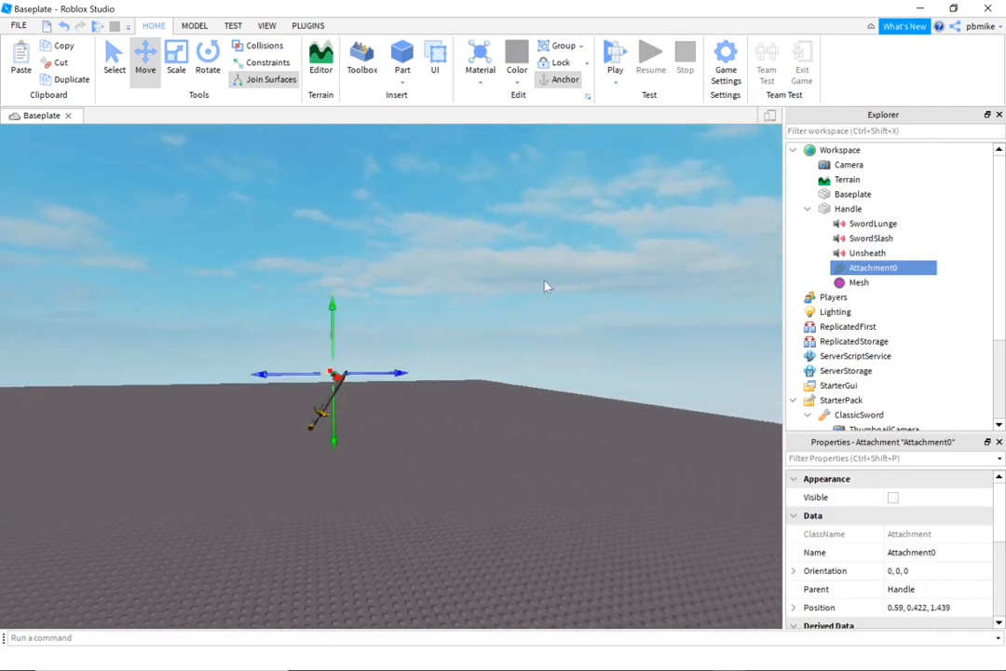
pyautogui.press('w')
pyautogui.press('s')
pyautogui.press('a')
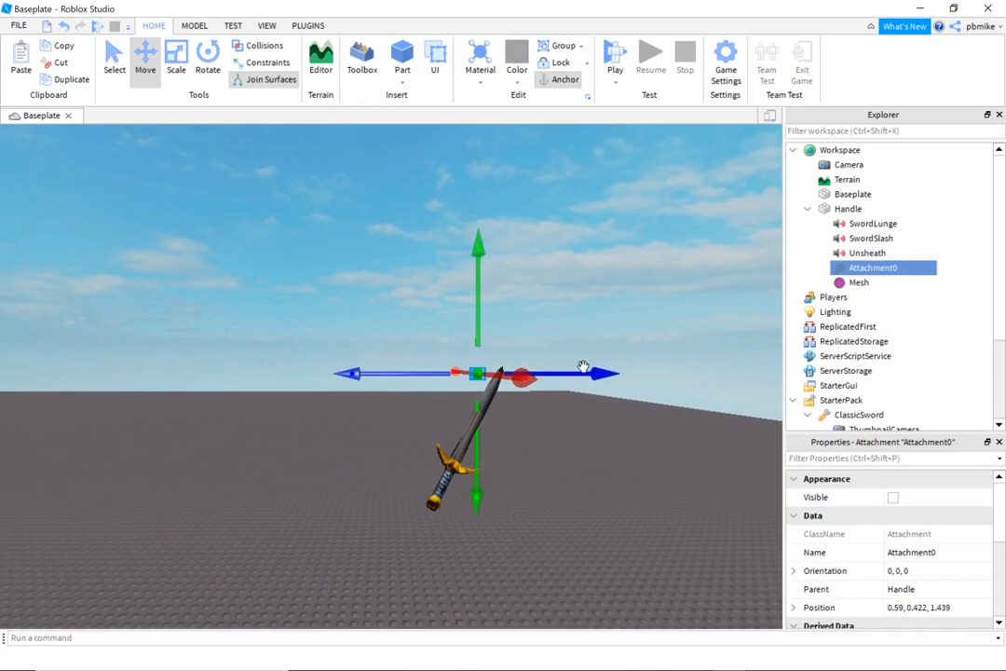
pyautogui.moveTo(584, 369); pyautogui.dragTo(627, 328)
# - Fine-tune Attachment0 onto the very tip of the blade, at about 0.078, -0.009, 2.08
pyautogui.press('w')
pyautogui.moveTo(626, 327); pyautogui.dragTo(623, 323, button='right')
pyautogui.press('s')
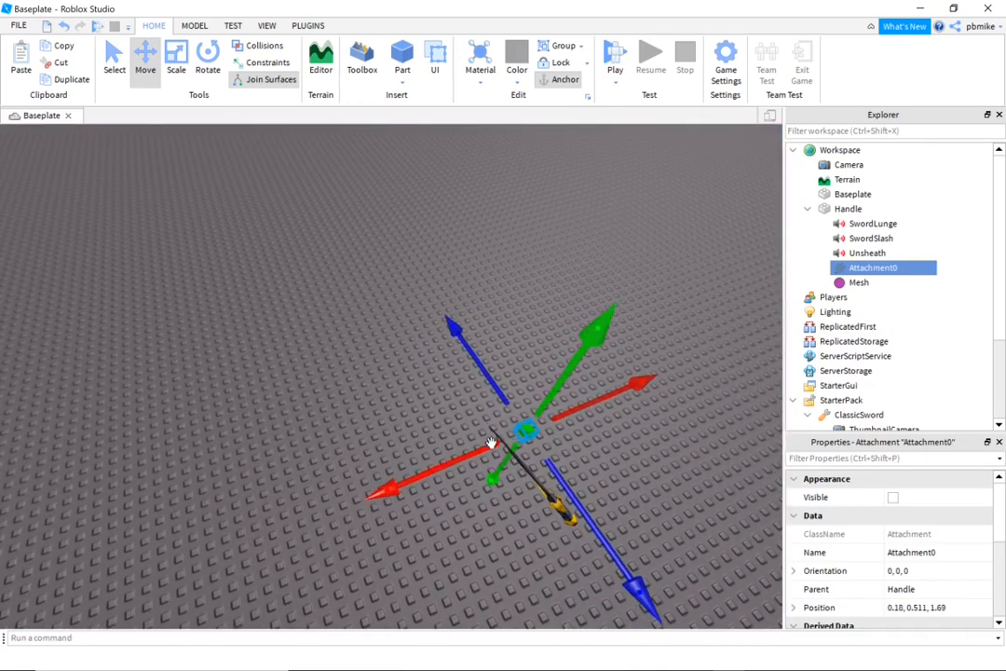
pyautogui.moveTo(486, 445); pyautogui.dragTo(464, 454)
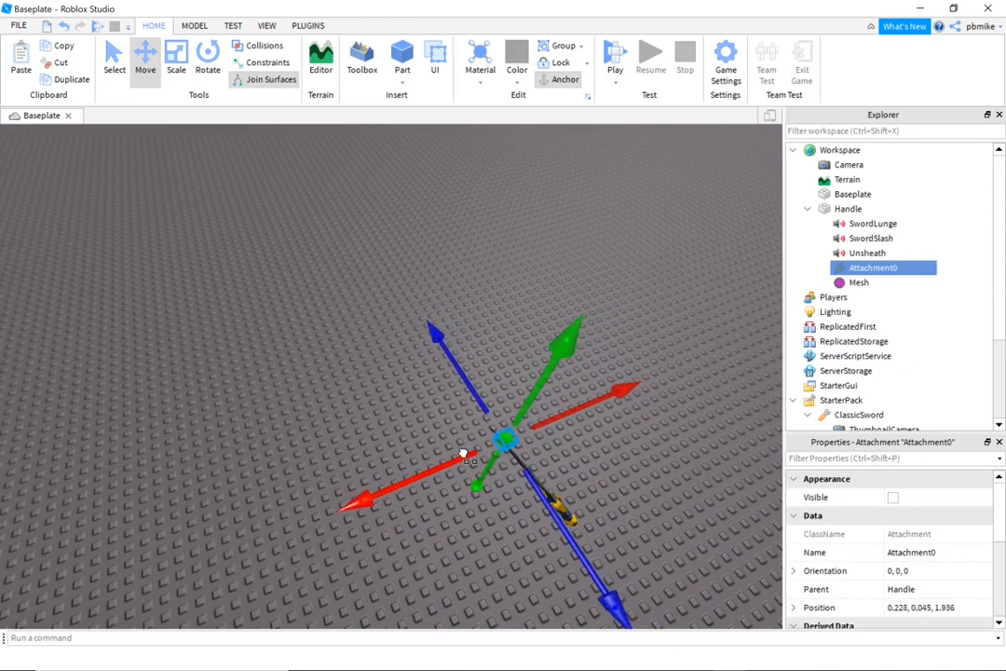
pyautogui.moveTo(543, 496); pyautogui.dragTo(538, 492)
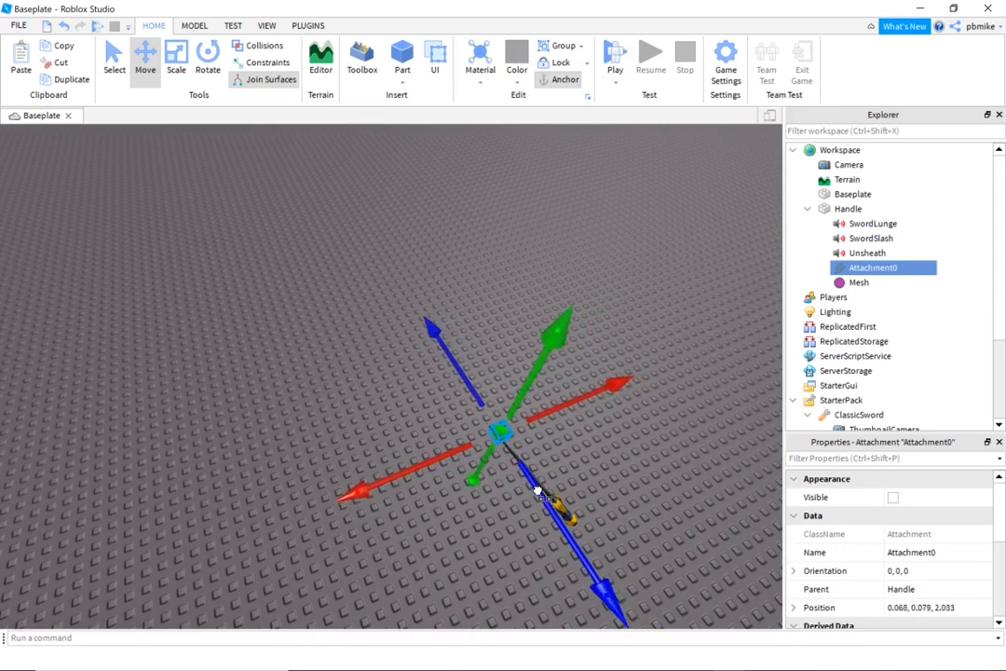
pyautogui.moveTo(464, 451); pyautogui.dragTo(494, 456)
pyautogui.click(637, 422)
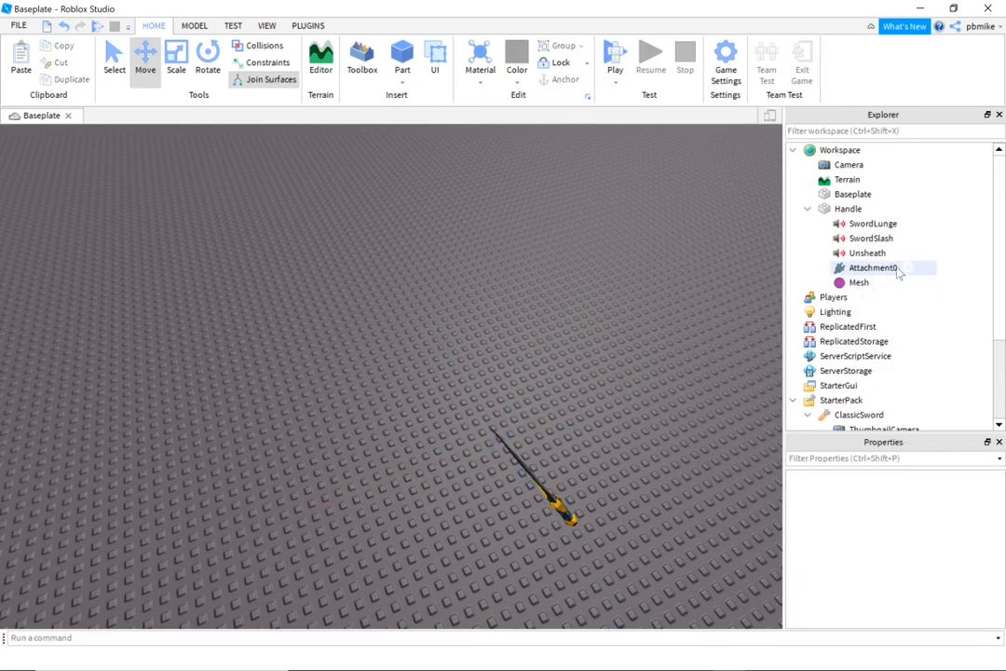
# - Duplicate Attachment0 within the sword's Handle
pyautogui.click(890, 268)
pyautogui.hotkey('ctrl', 'd')
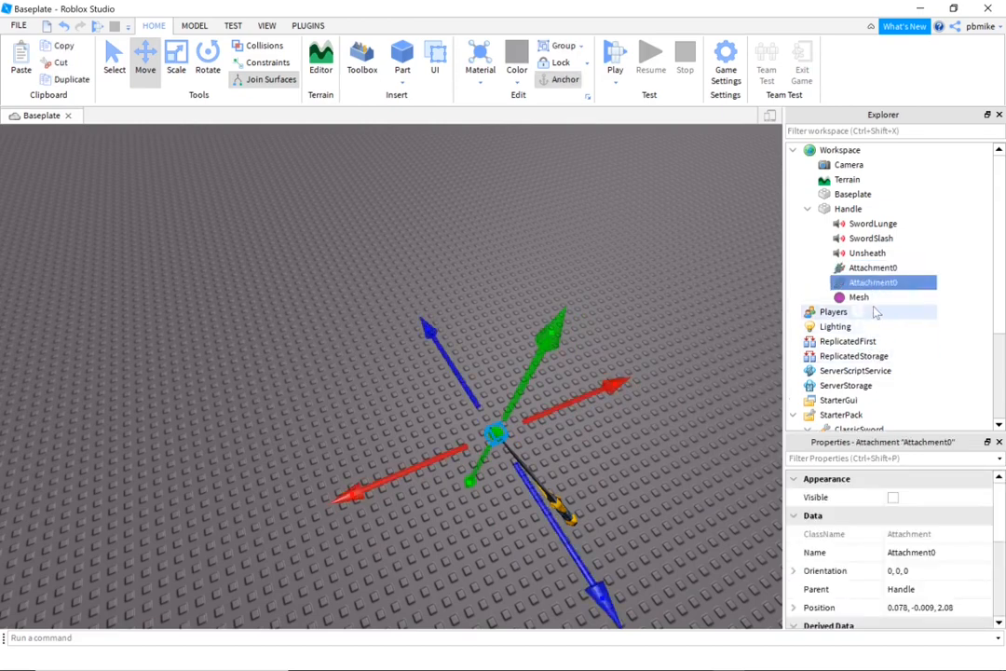
# - Rename the duplicated attachment to Attachment1 and move it down from the tip toward the guard, at about 0.05, -1.336, -0.435
pyautogui.click(932, 552)
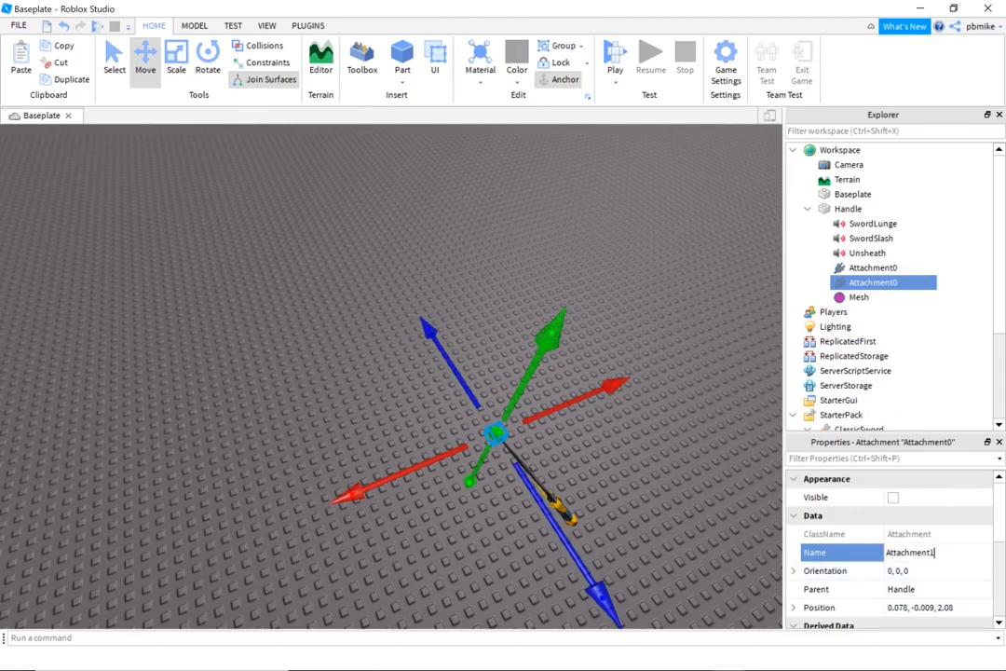
pyautogui.press('Return')
pyautogui.moveTo(672, 432); pyautogui.dragTo(671, 432, button='right')
pyautogui.scroll(3, 673, 432)
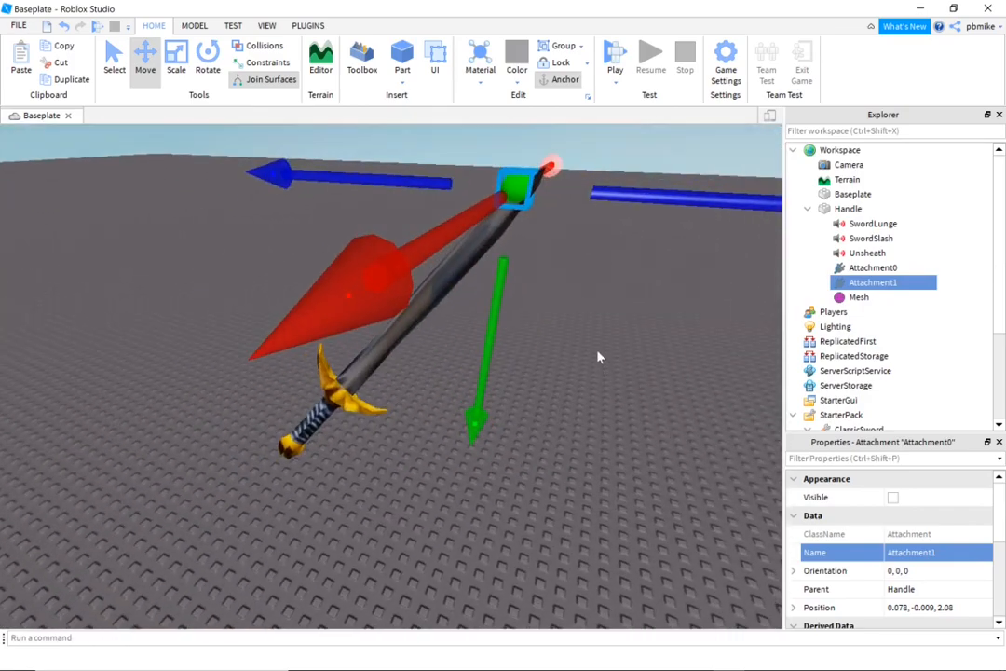
pyautogui.moveTo(599, 356); pyautogui.dragTo(599, 352, button='right')
pyautogui.moveTo(524, 321); pyautogui.dragTo(413, 408)
pyautogui.moveTo(327, 337); pyautogui.dragTo(253, 328)
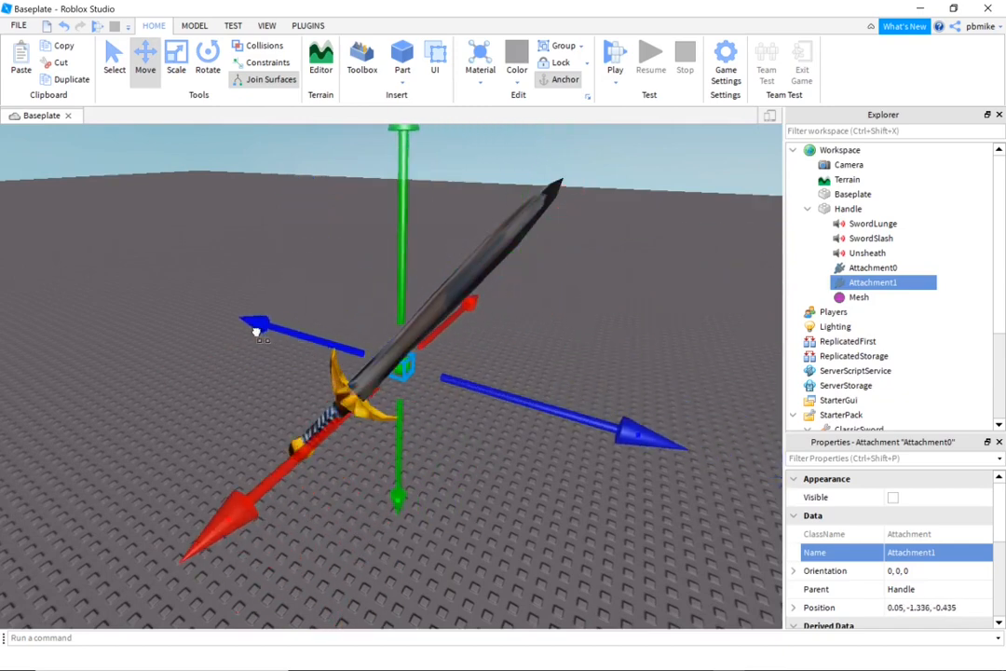
# - Fine-tune Attachment1 onto the base of the blade just above the guard, at about 0.016, -0.003, -0.246
pyautogui.moveTo(288, 438); pyautogui.dragTo(128, 557)
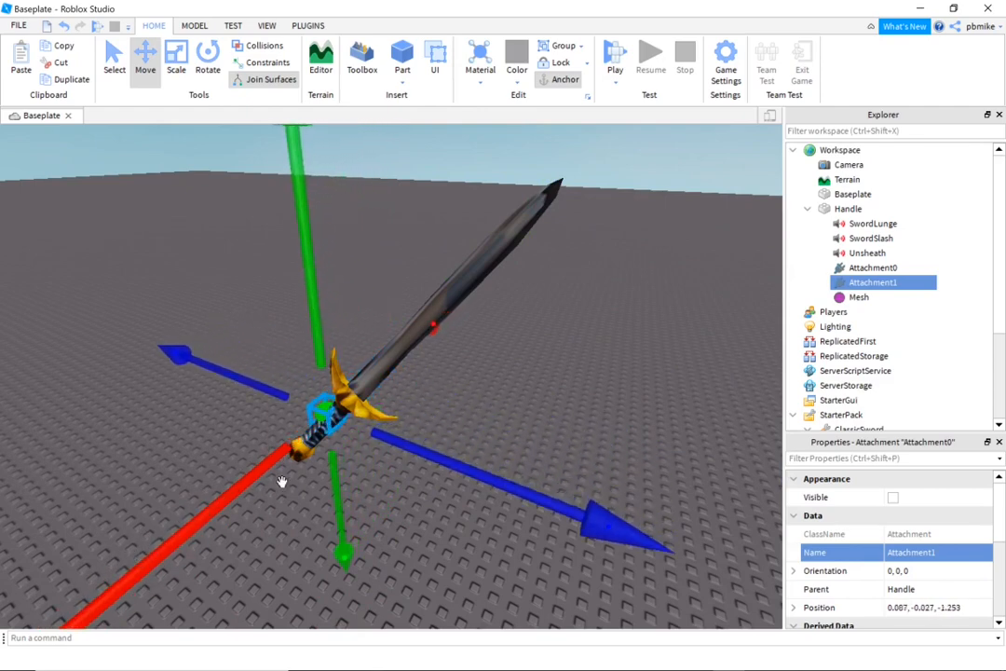
pyautogui.moveTo(314, 349); pyautogui.dragTo(315, 299)
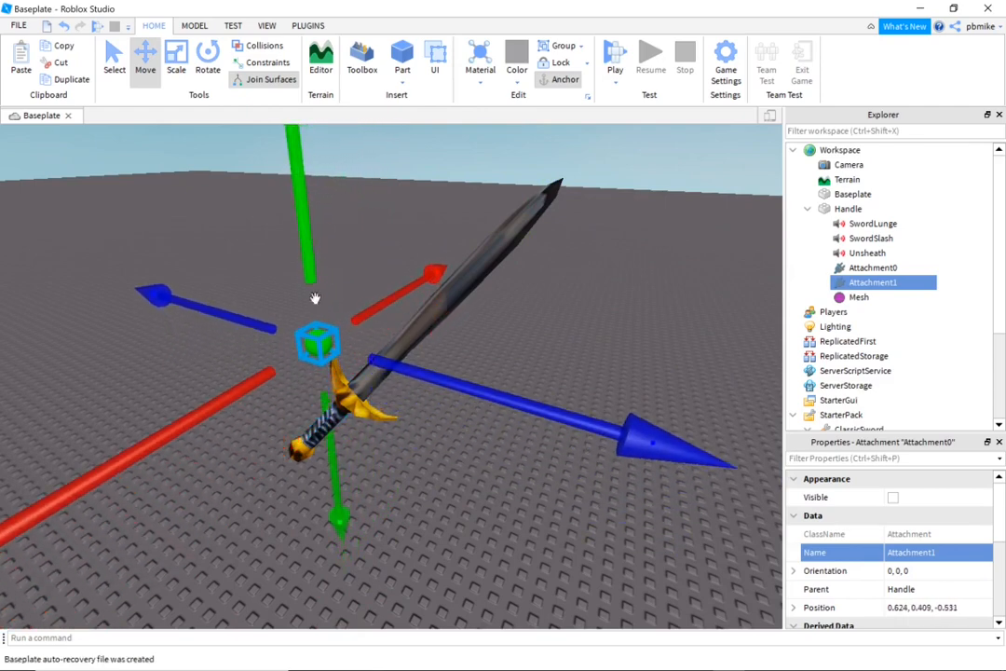
pyautogui.moveTo(445, 380); pyautogui.dragTo(537, 411)
pyautogui.moveTo(319, 411); pyautogui.dragTo(369, 387)
pyautogui.moveTo(413, 265); pyautogui.dragTo(415, 322)
pyautogui.moveTo(376, 407); pyautogui.dragTo(354, 417)
pyautogui.moveTo(624, 458); pyautogui.dragTo(610, 436)
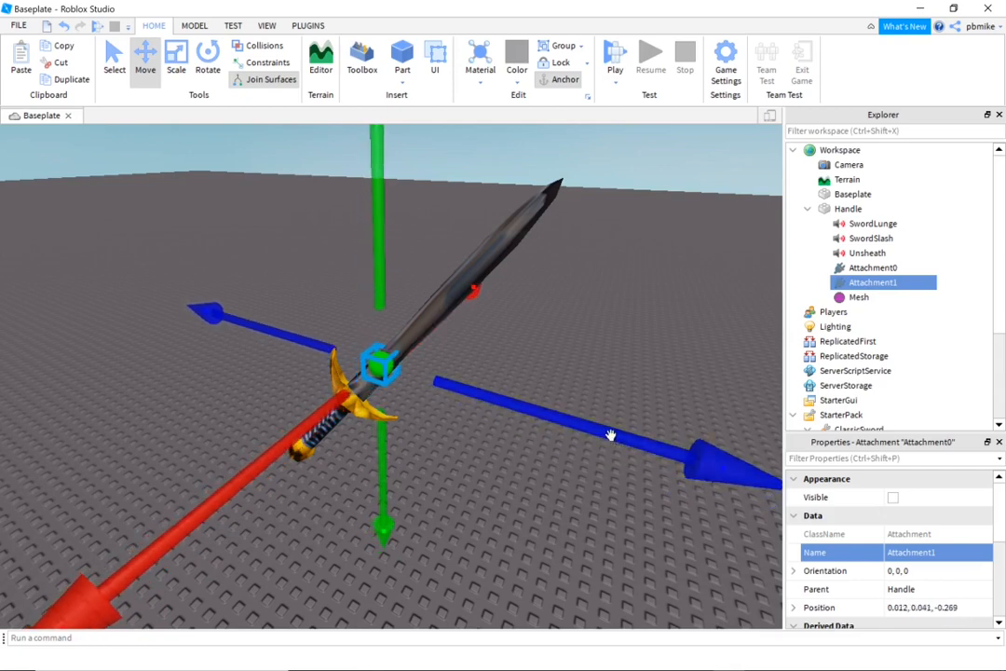
pyautogui.moveTo(317, 422); pyautogui.dragTo(319, 421)
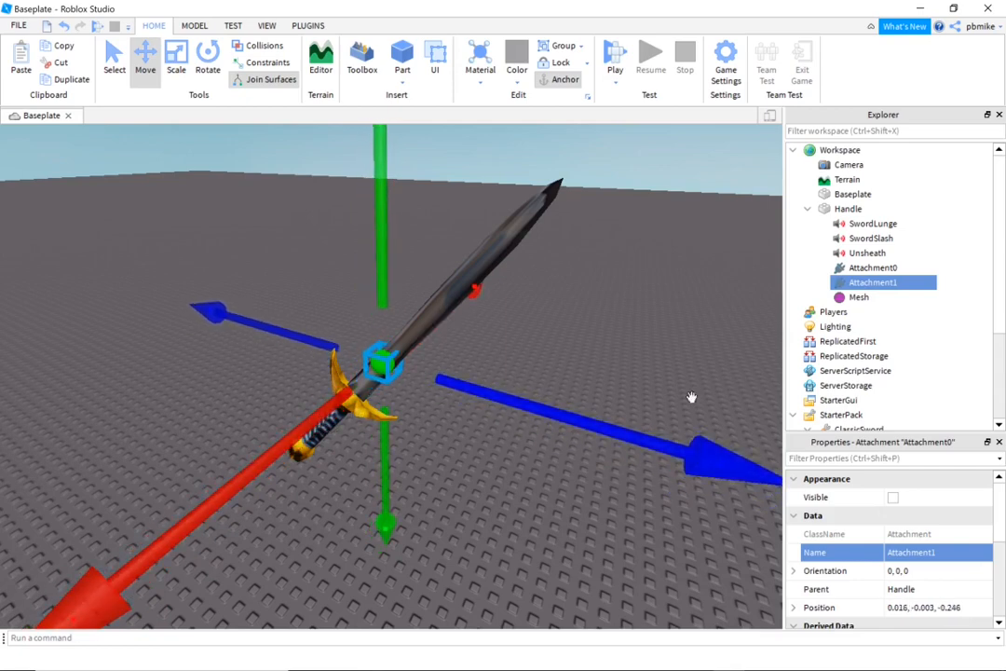
# - Insert a Trail object into the sword's Handle
pyautogui.click(875, 211)
pyautogui.write('tr')
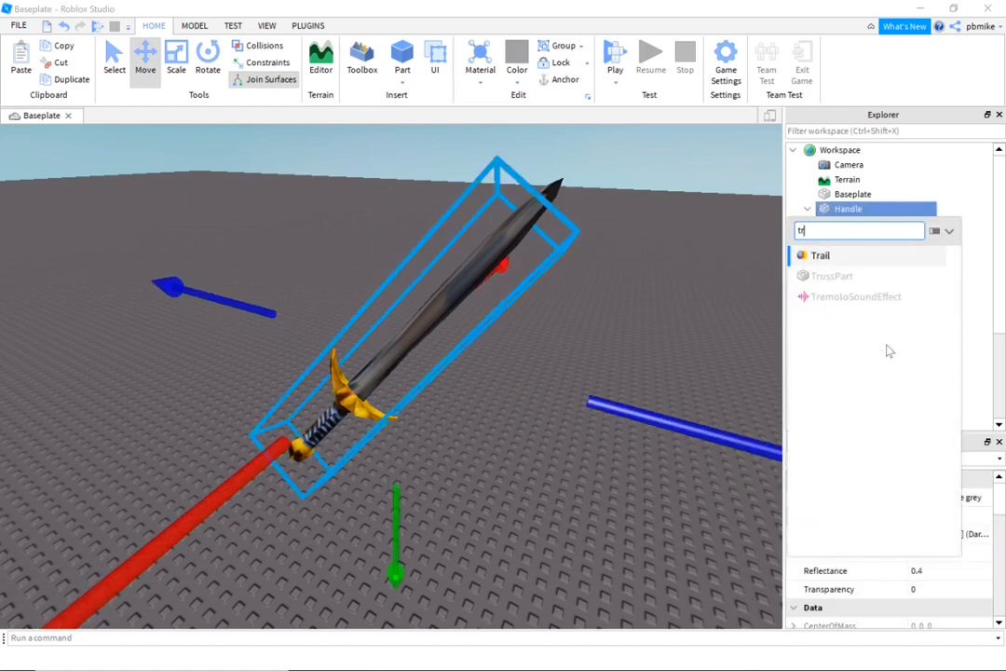
pyautogui.click(835, 260)
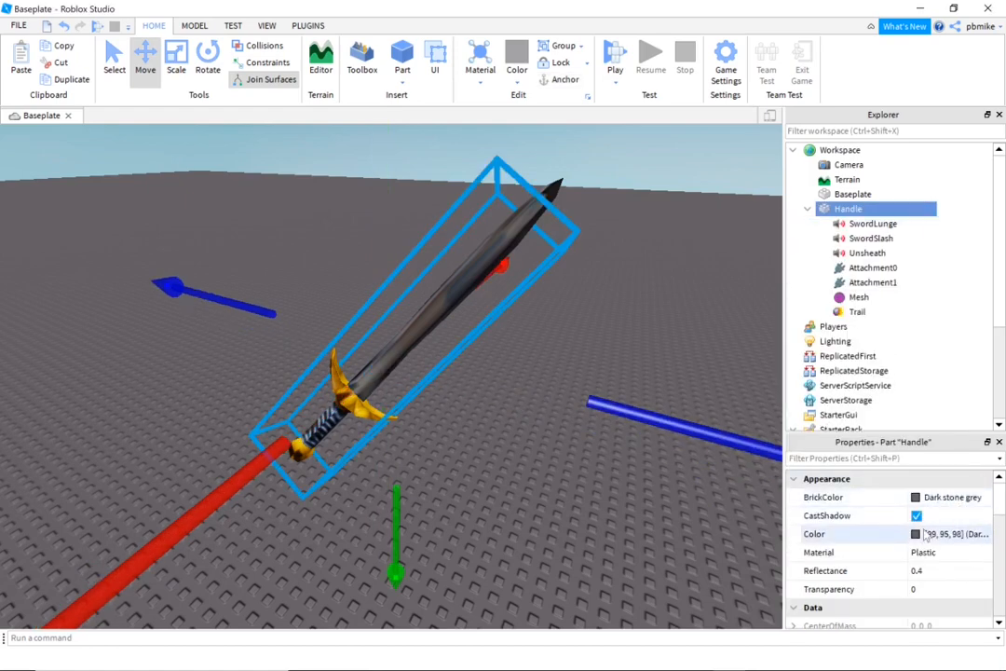
# - Set the starting colour of the Trail's colour sequence to red (#ff0000)
pyautogui.click(894, 311)
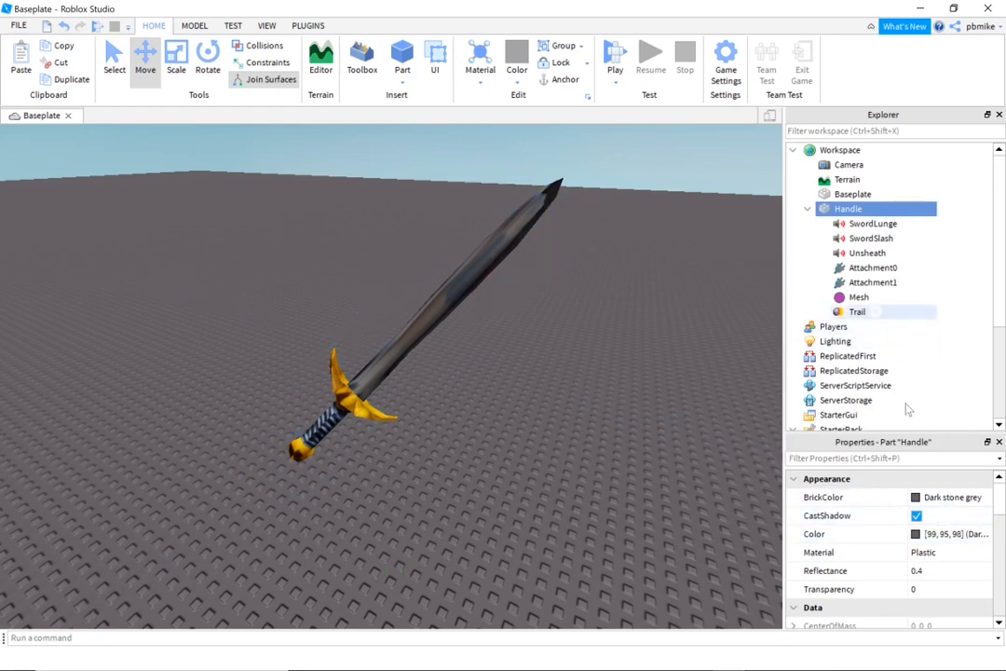
pyautogui.click(984, 504)
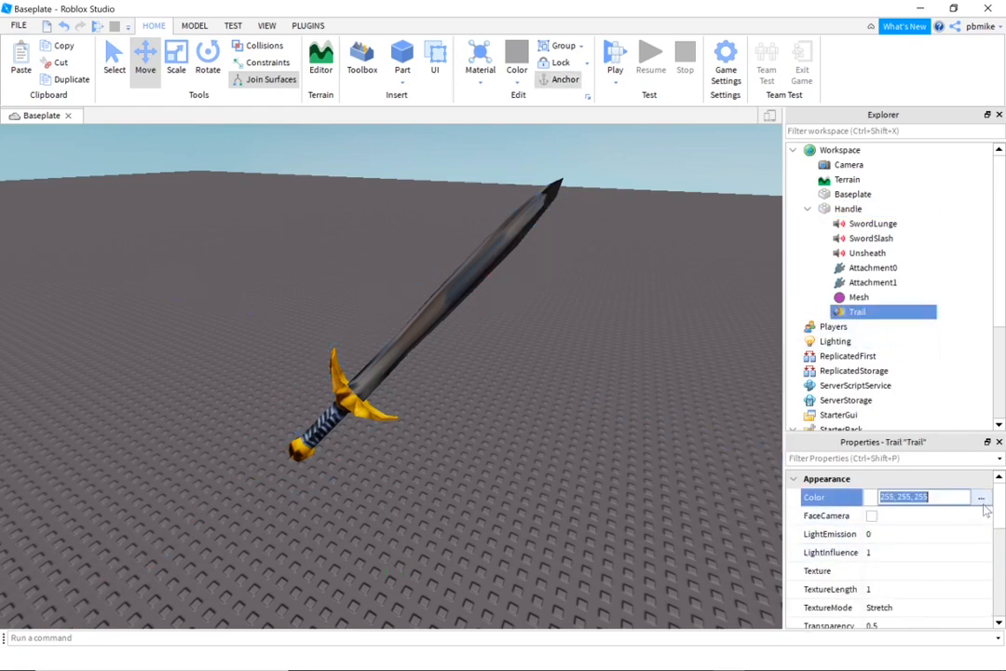
pyautogui.click(984, 501)
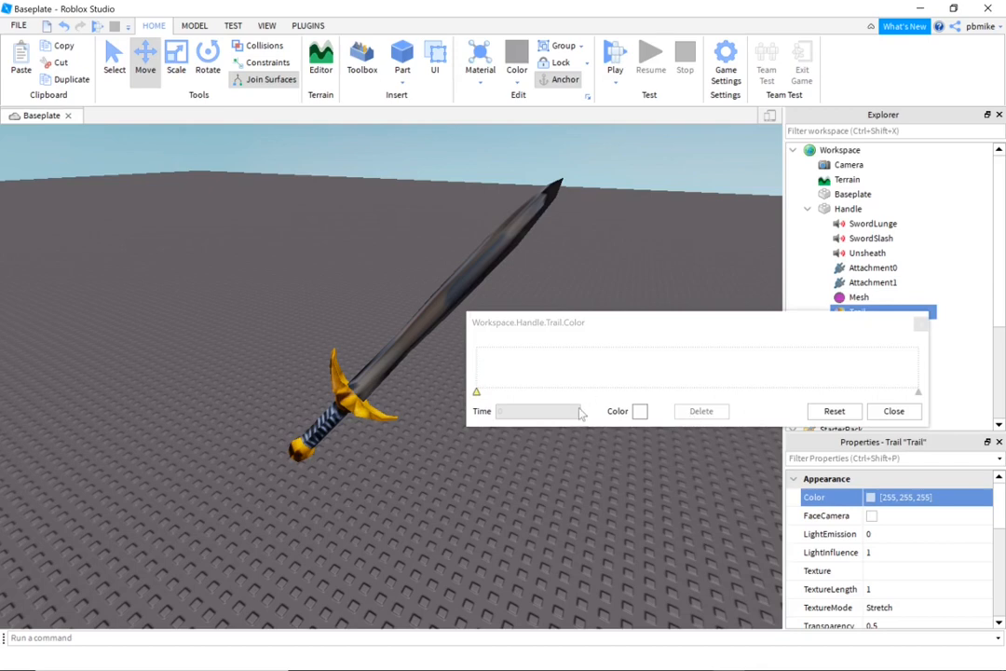
pyautogui.click(639, 412)
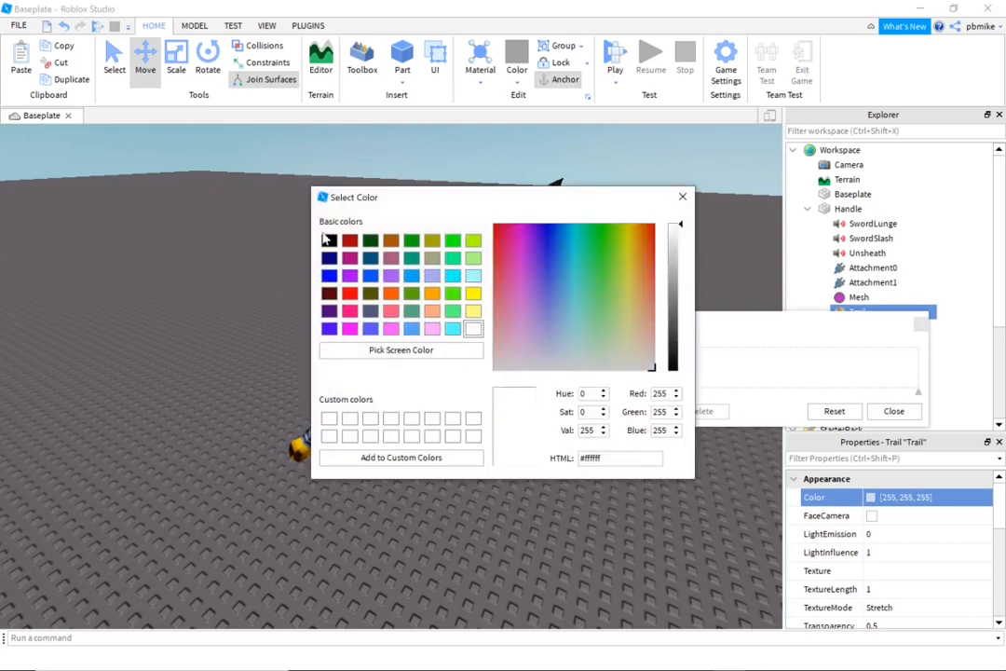
pyautogui.click(350, 295)
pyautogui.click(684, 199)
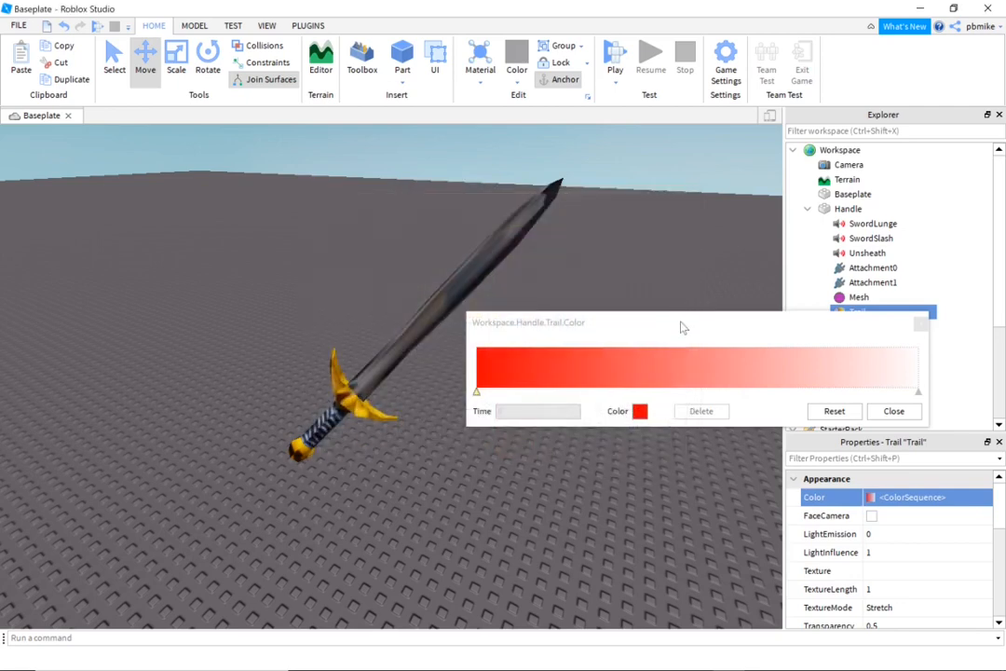
# - Add a yellow (#ffff00) keypoint to the Trail's colour sequence at time 0.439
pyautogui.click(671, 386)
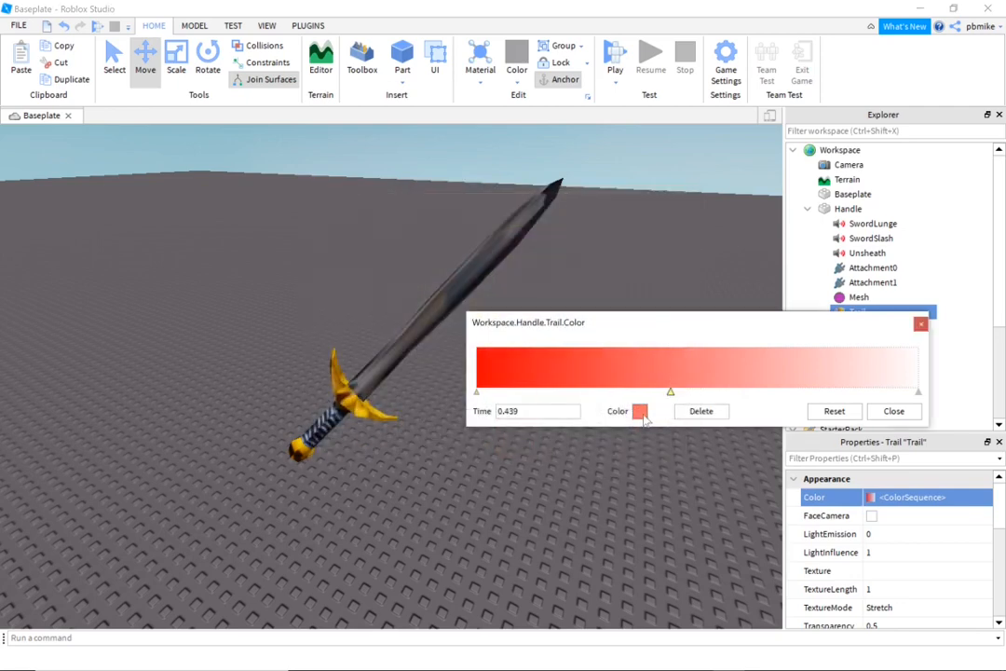
pyautogui.click(640, 411)
pyautogui.click(473, 293)
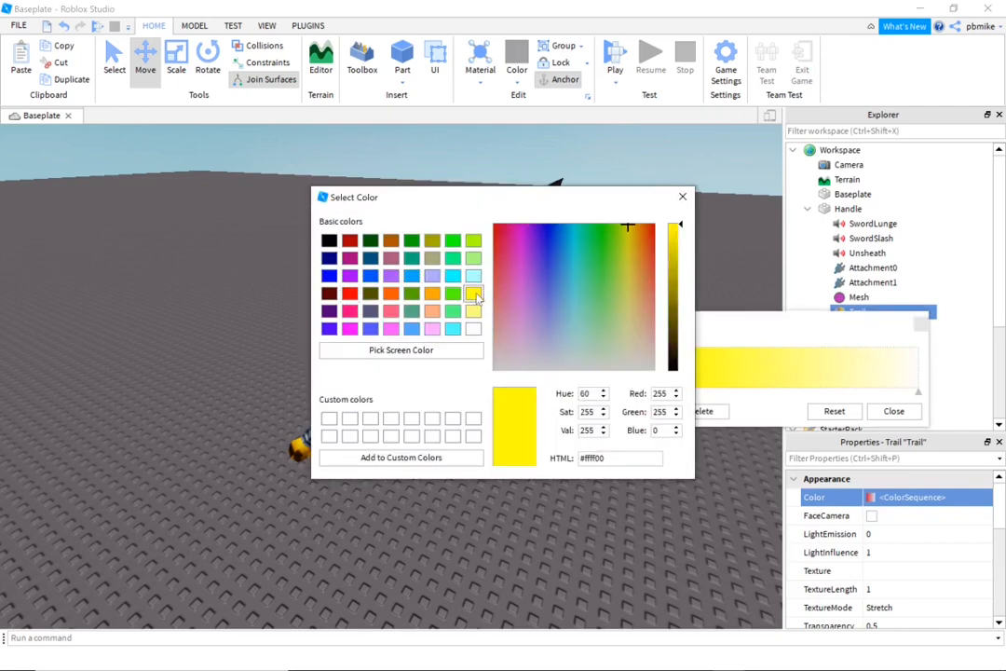
pyautogui.click(684, 196)
# - Add an orange (#ffaa00) keypoint to the Trail's colour sequence at time 0.737
pyautogui.click(803, 389)
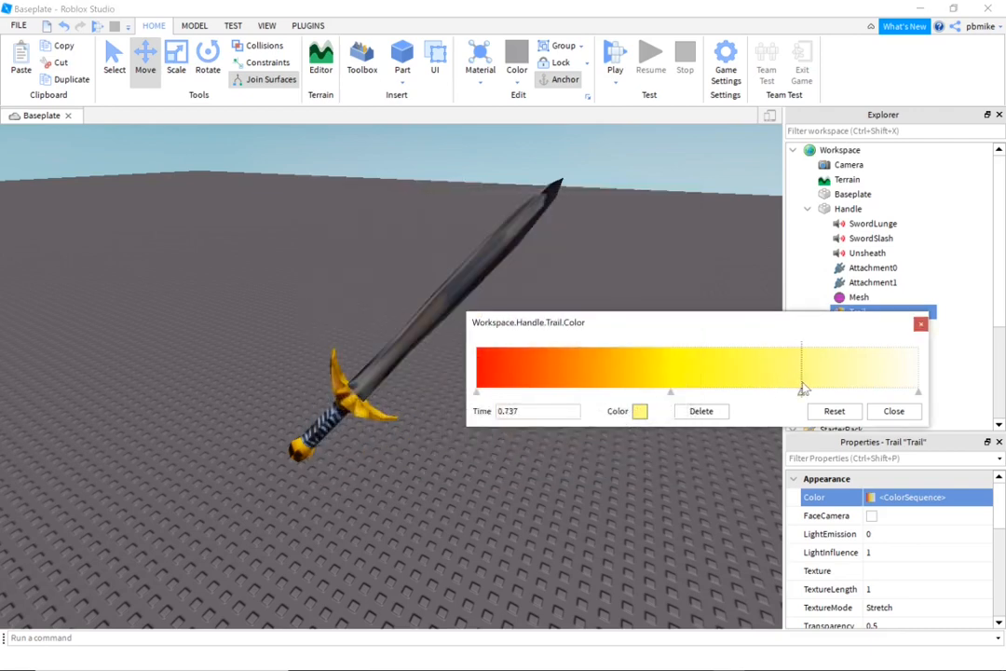
pyautogui.click(640, 411)
pyautogui.click(431, 294)
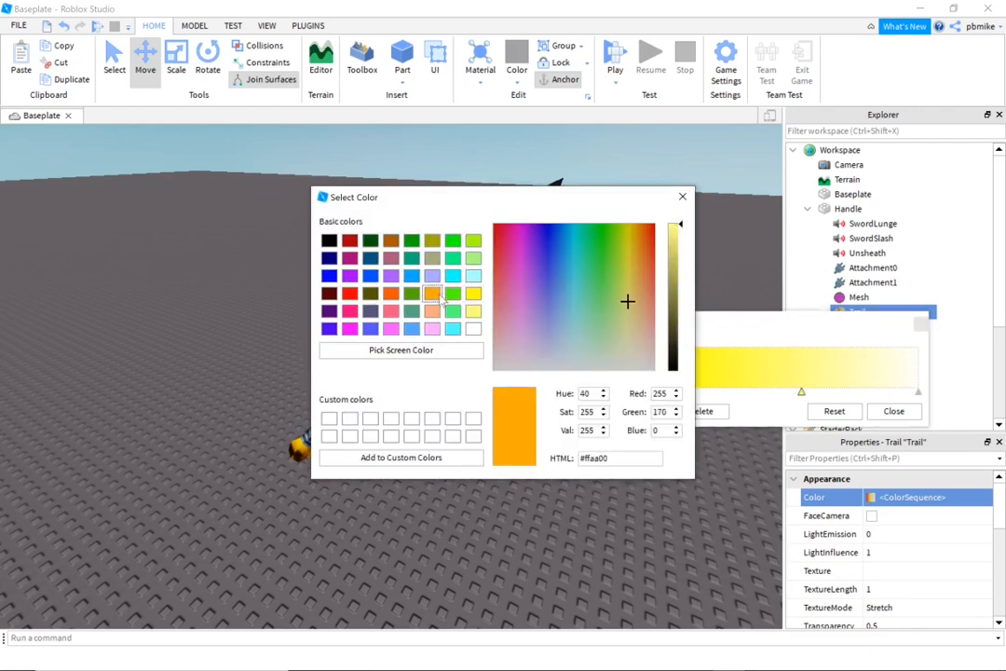
pyautogui.click(683, 198)
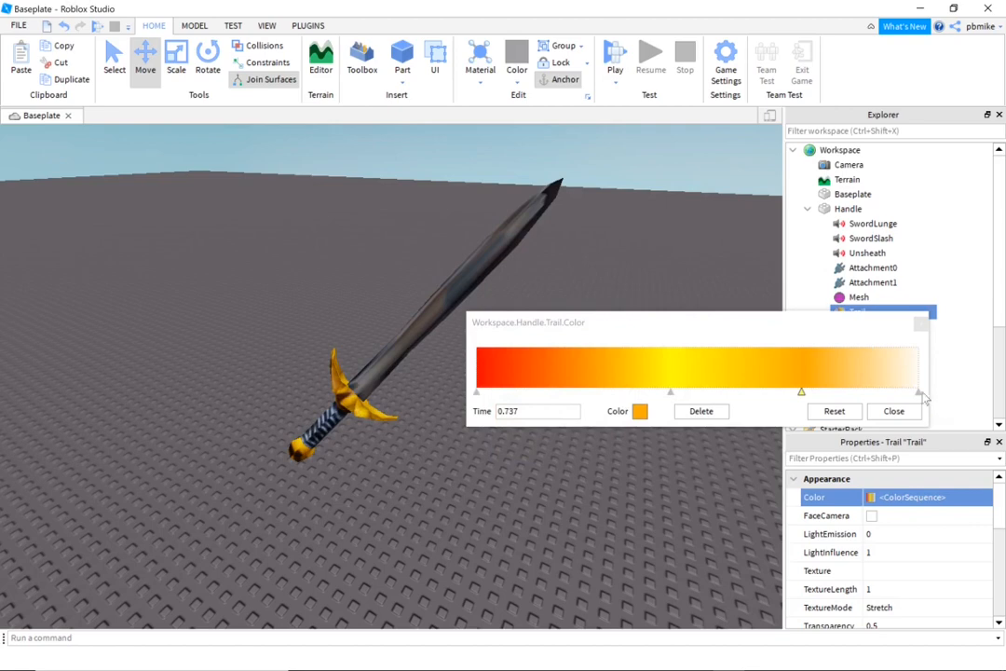
# - Set the end colour of the Trail's colour sequence to red (#ff0000) and close the sequence editor
pyautogui.click(920, 392)
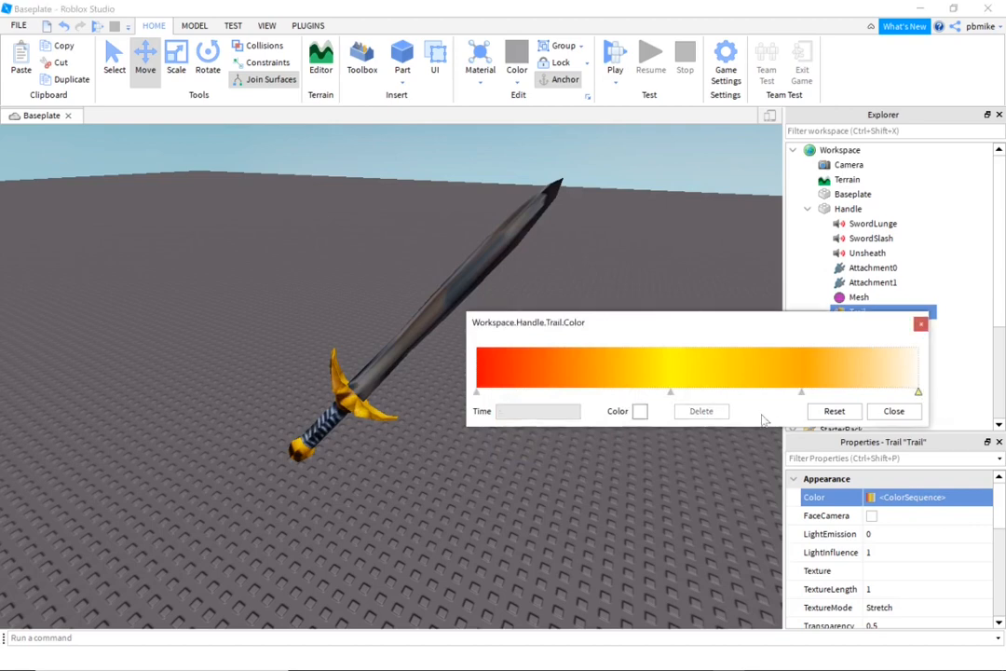
pyautogui.click(640, 412)
pyautogui.click(350, 295)
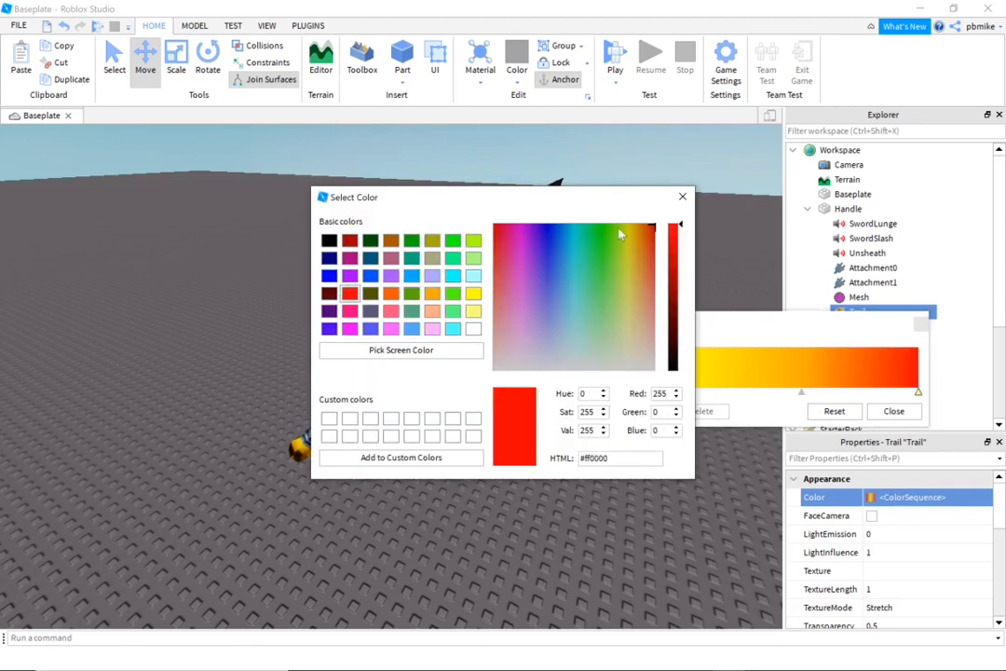
pyautogui.click(683, 197)
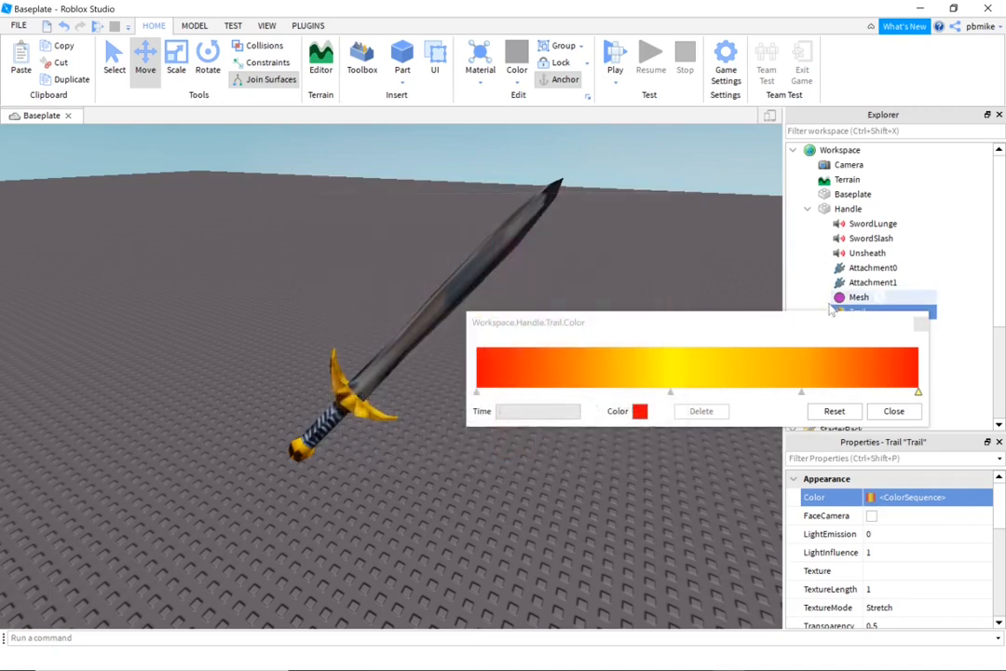
pyautogui.click(893, 412)
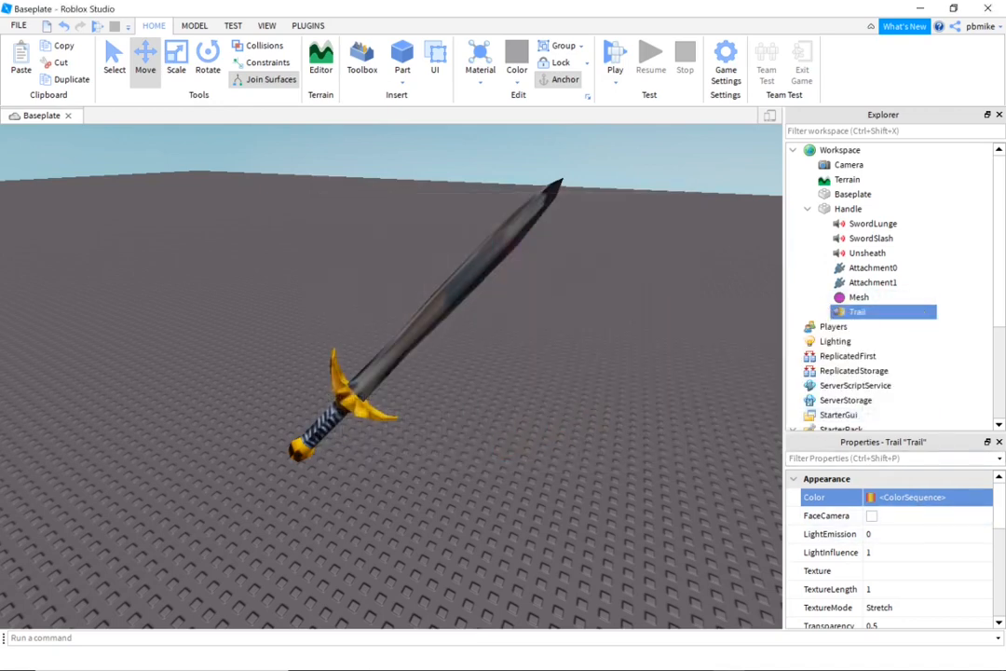
# - Look through the Trail's appearance, data, behavior and emission properties
pyautogui.scroll(-2, 901, 545)
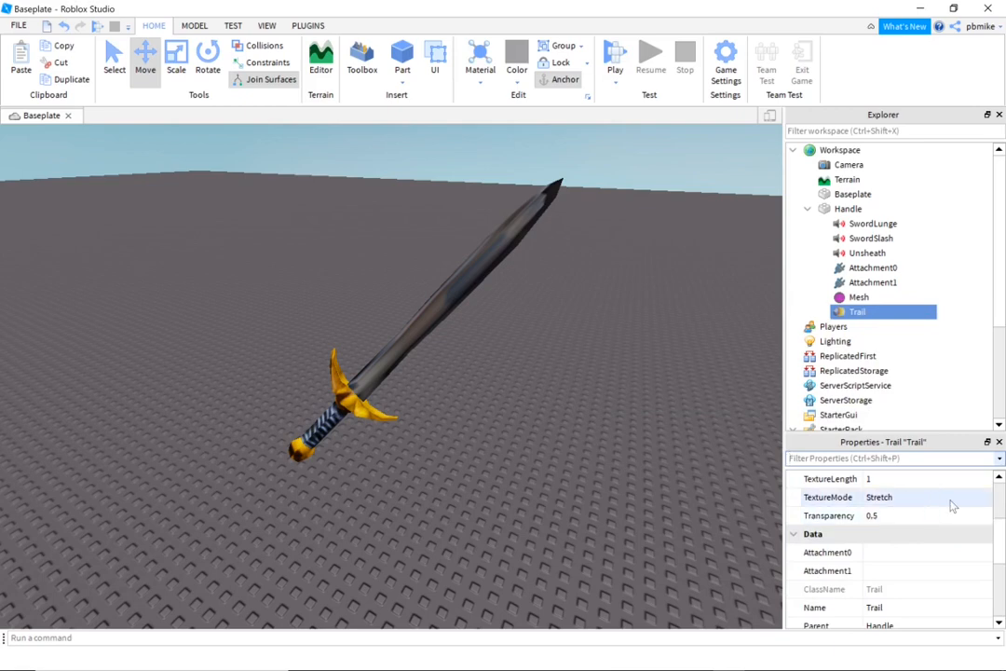
pyautogui.scroll(-2, 899, 497)
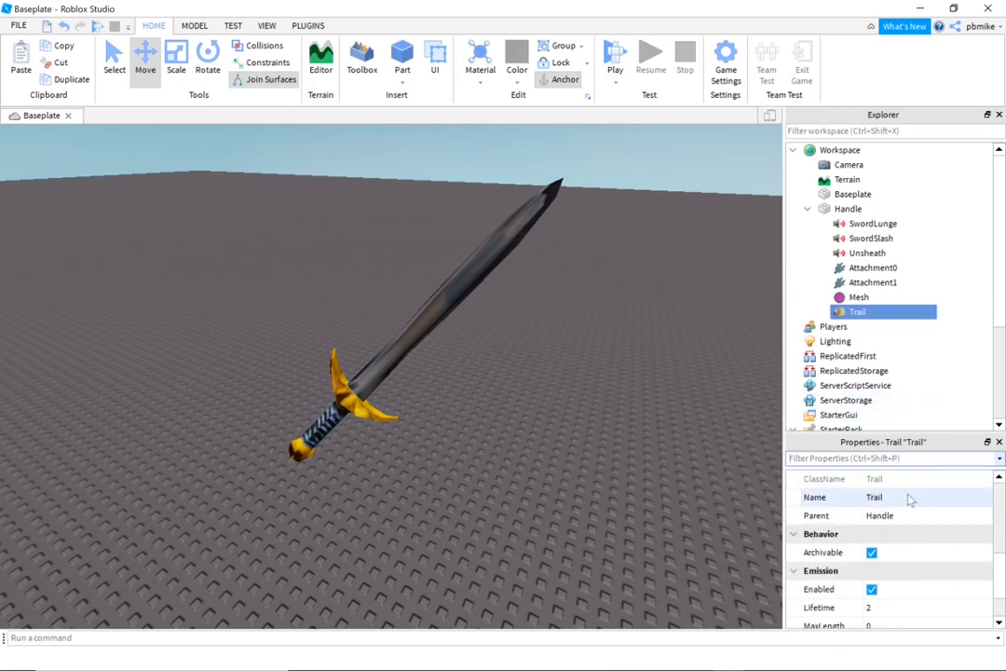
pyautogui.scroll(-1, 911, 500)
pyautogui.scroll(5, 911, 501)
pyautogui.click(912, 498)
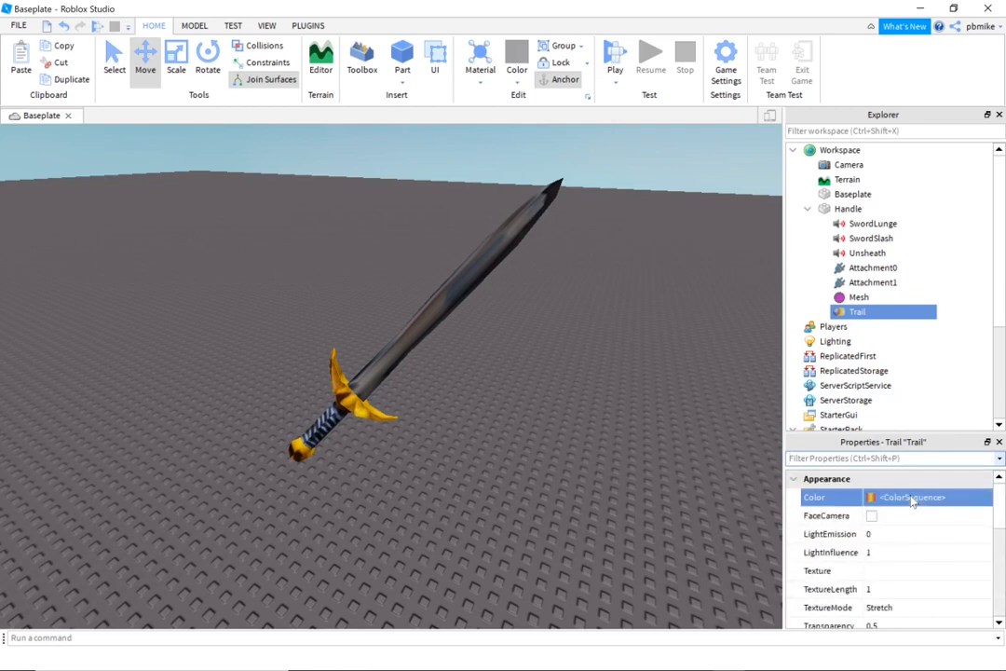
pyautogui.scroll(-3, 935, 577)
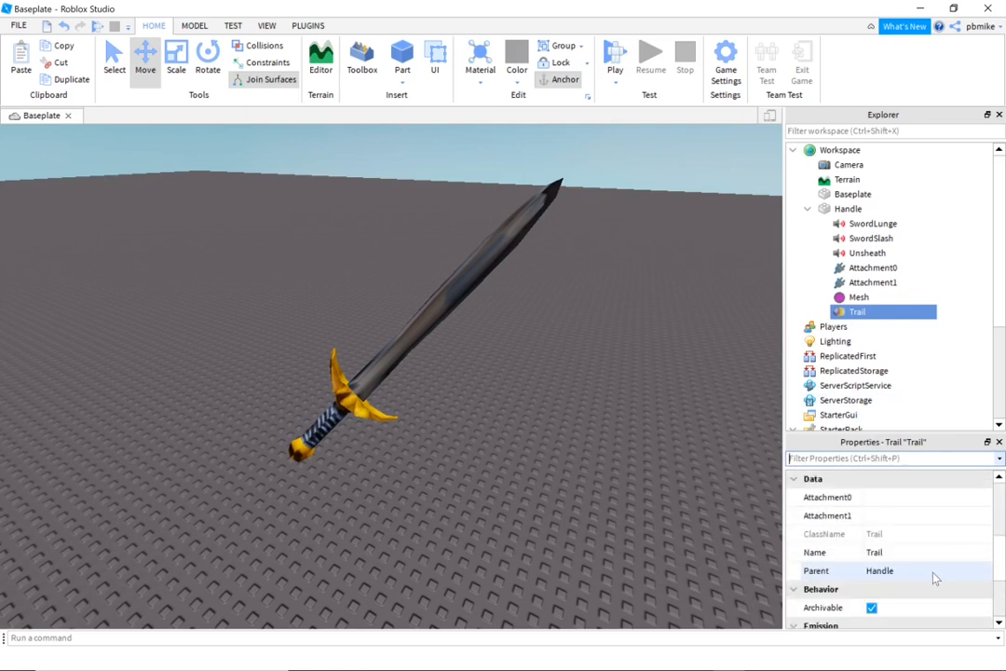
pyautogui.scroll(2, 934, 569)
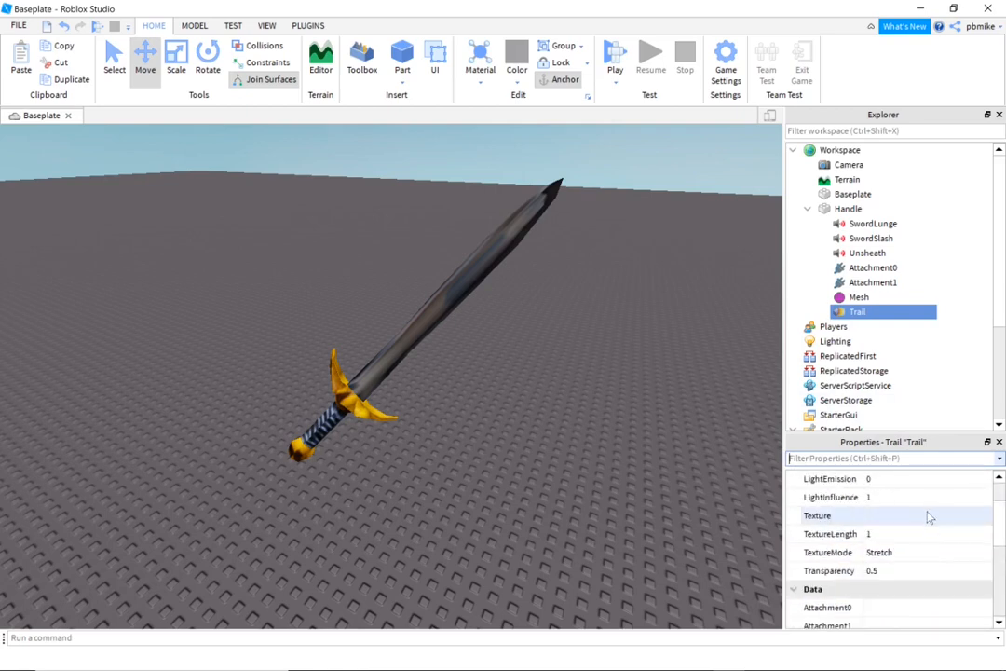
pyautogui.scroll(1, 929, 517)
# - Assign the Handle's Attachment0 and Attachment1 to the Trail's matching attachment properties
pyautogui.scroll(-4, 929, 517)
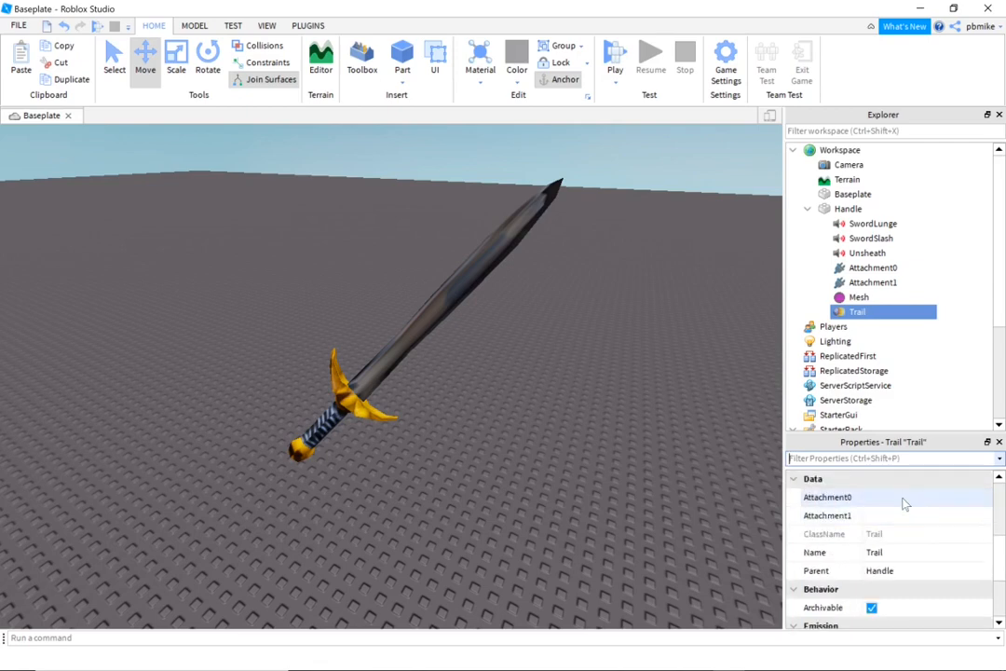
pyautogui.click(906, 503)
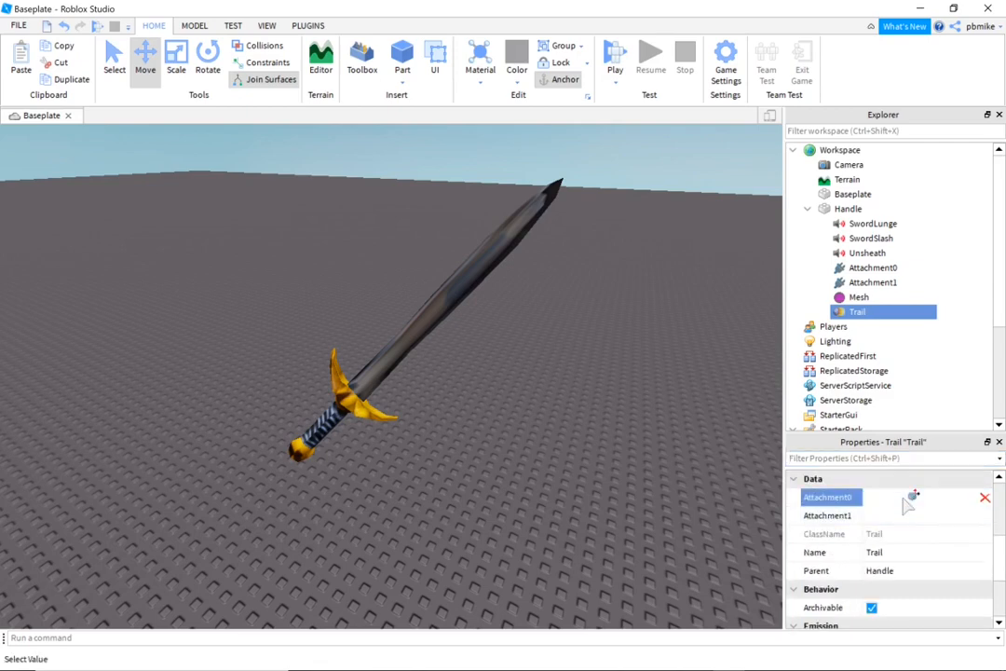
pyautogui.click(865, 268)
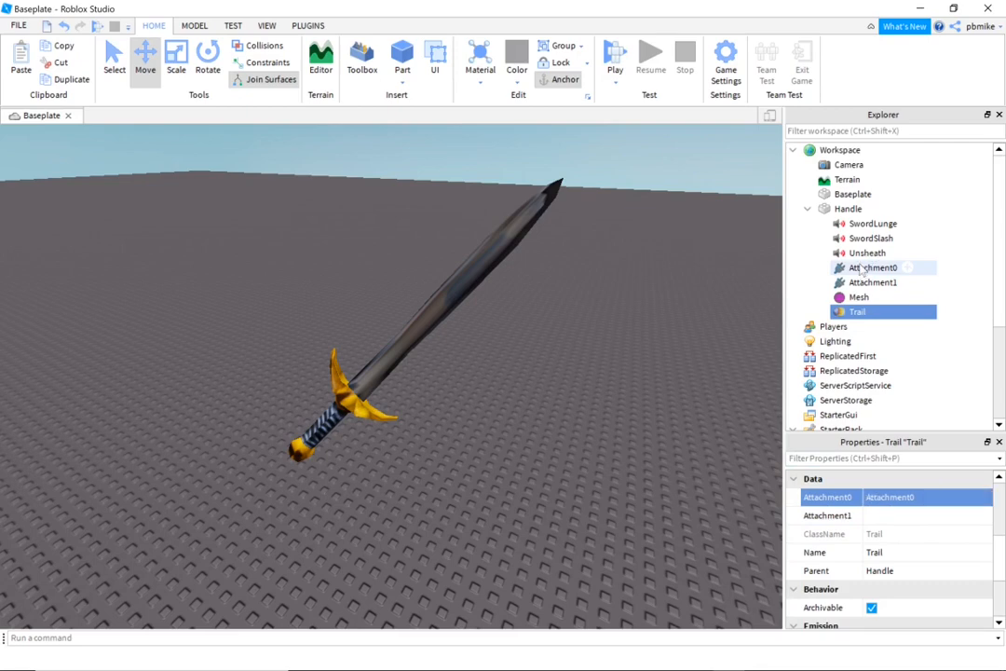
pyautogui.click(879, 514)
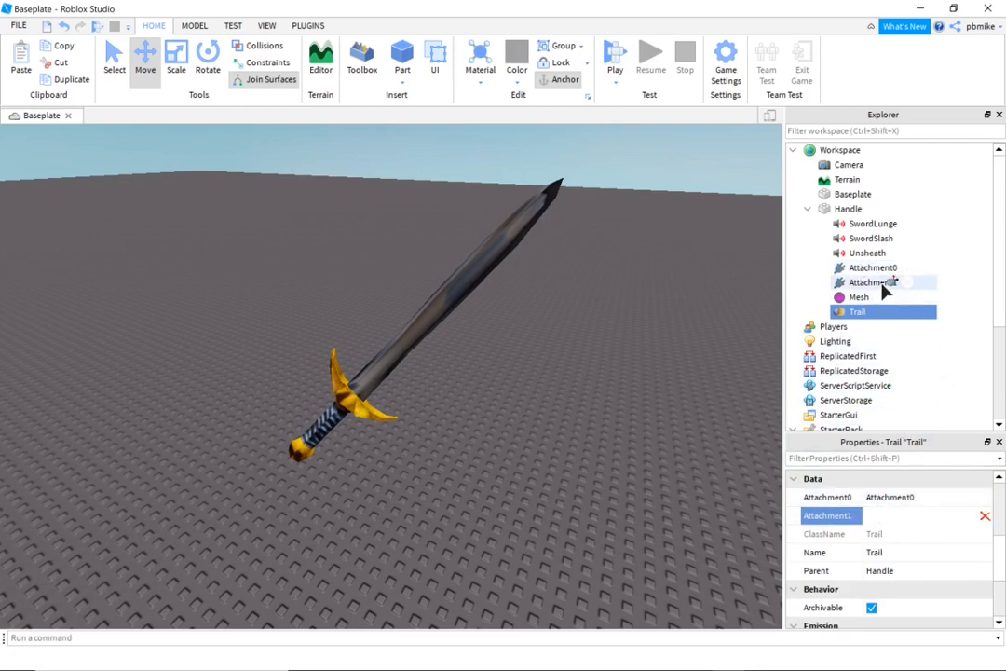
pyautogui.click(882, 285)
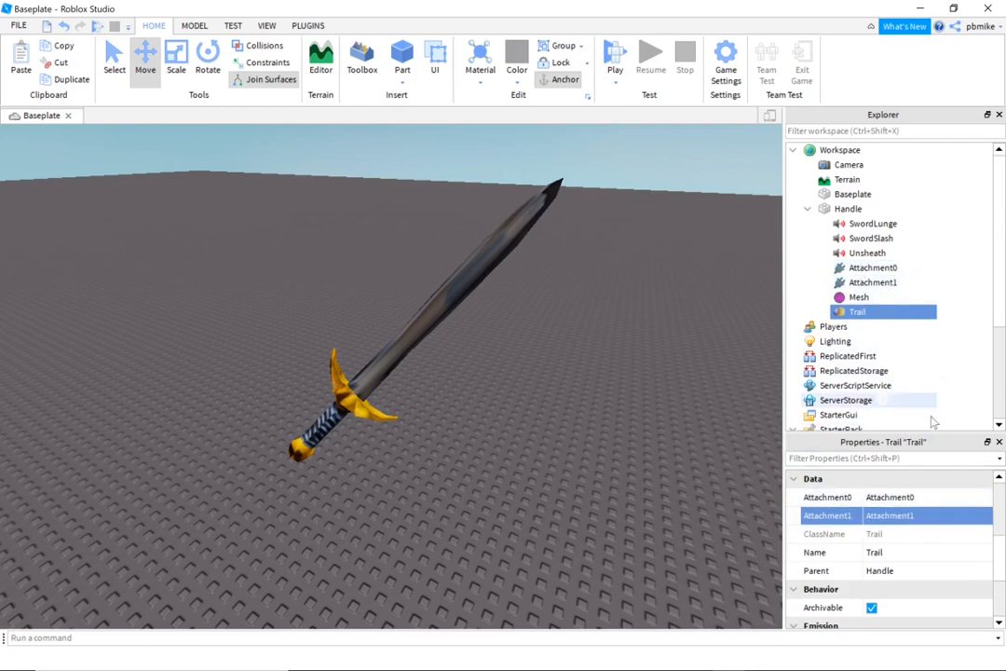
# - Play-test the place, try to equip the sword from the hotbar and move the character, and stop the test
pyautogui.click(617, 59)
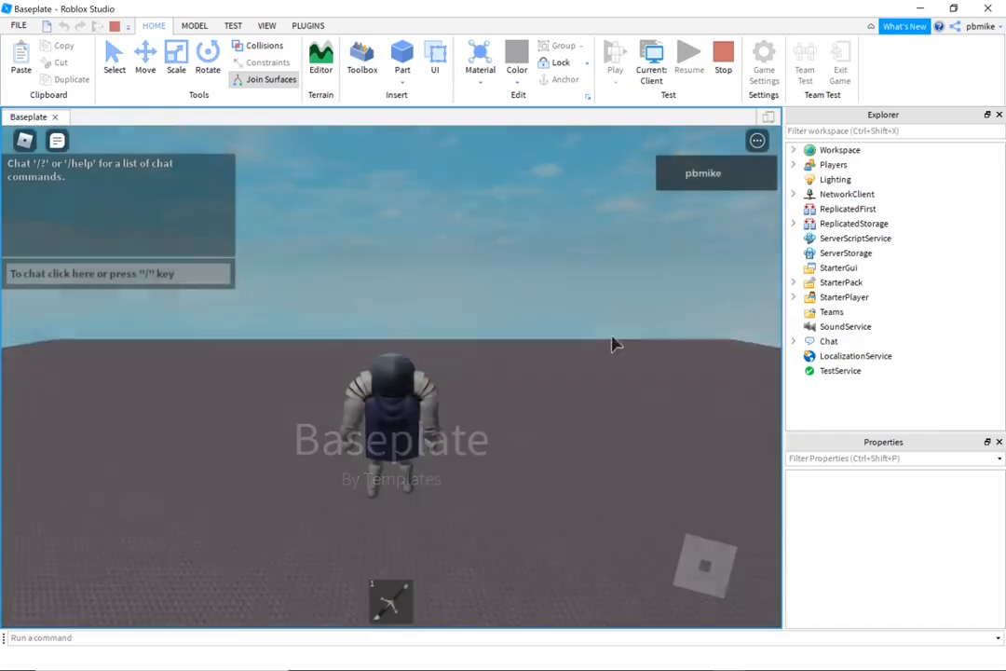
pyautogui.moveTo(613, 339); pyautogui.dragTo(607, 351, button='right')
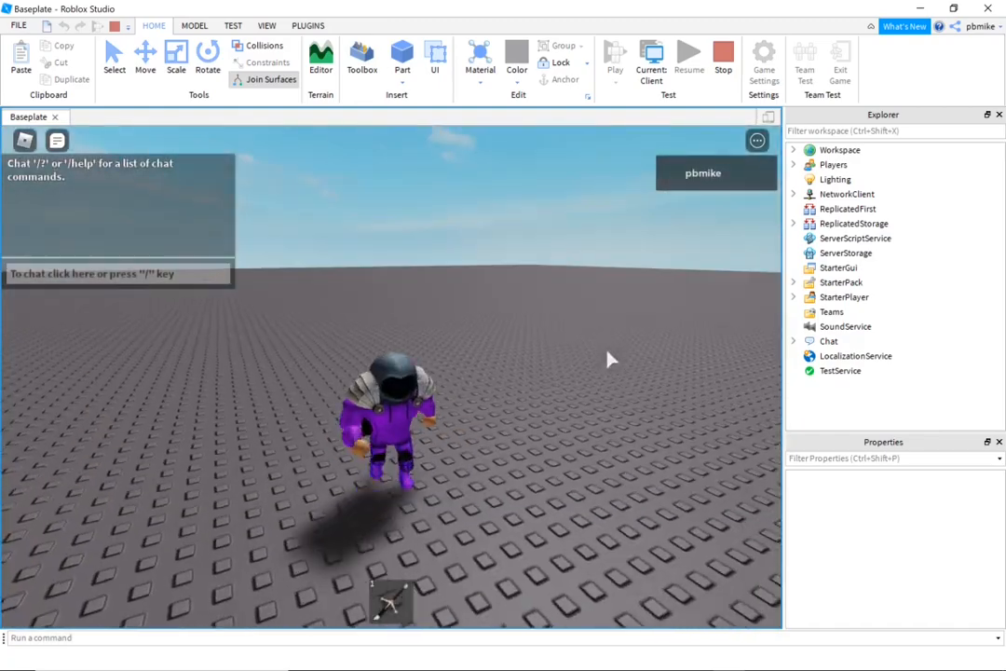
pyautogui.click(392, 602)
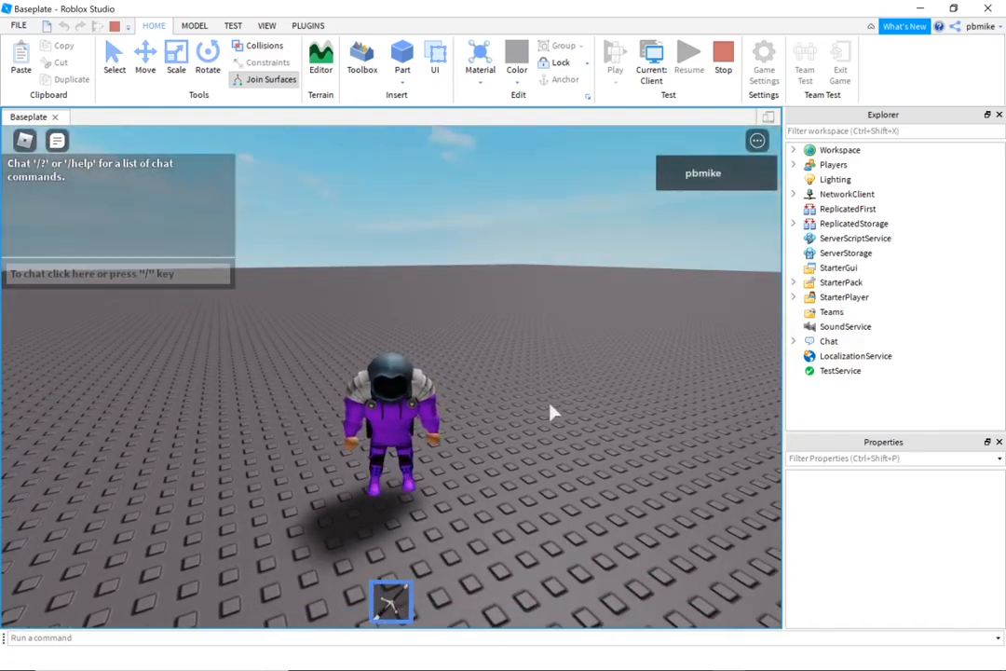
pyautogui.moveTo(550, 406); pyautogui.dragTo(549, 406, button='right')
pyautogui.press('s')
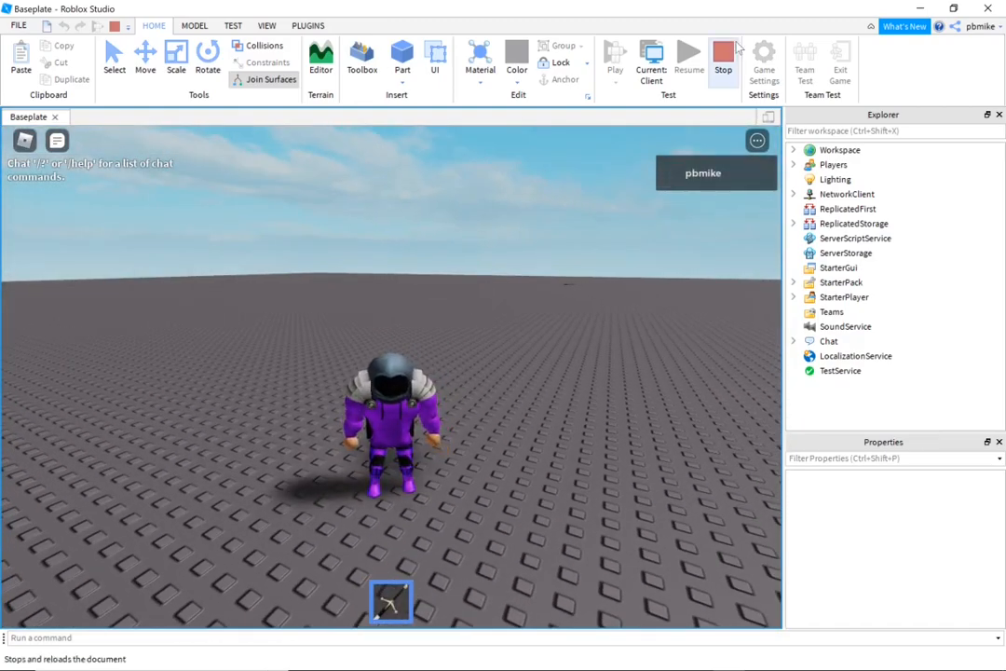
pyautogui.click(735, 48)
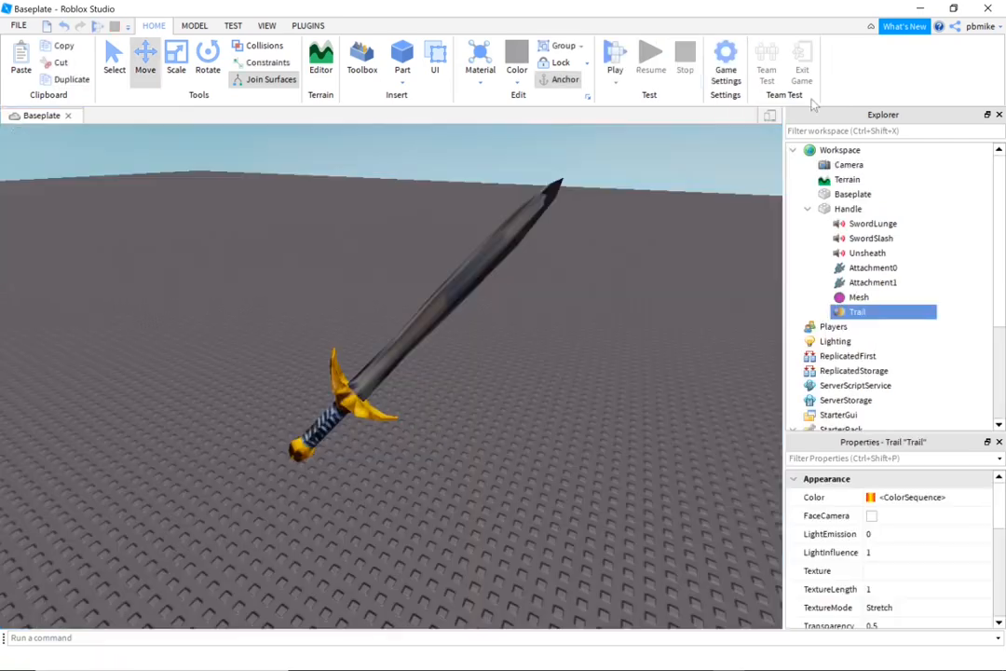
# - Move the Handle from Workspace back into the ClassicSword tool in StarterPack
pyautogui.doubleClick(831, 210)
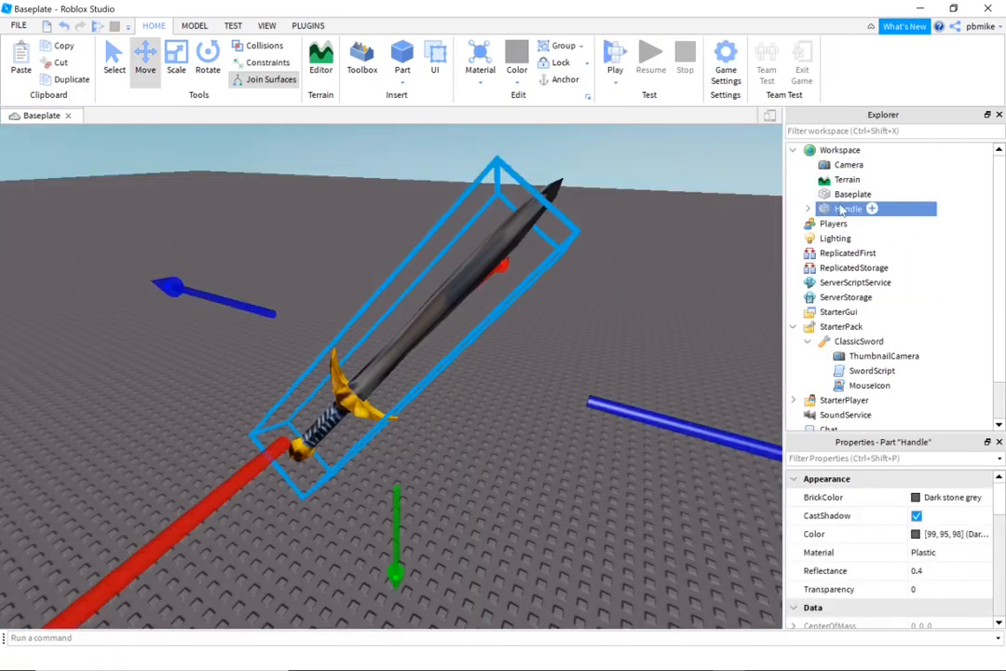
pyautogui.moveTo(842, 210); pyautogui.dragTo(850, 341)
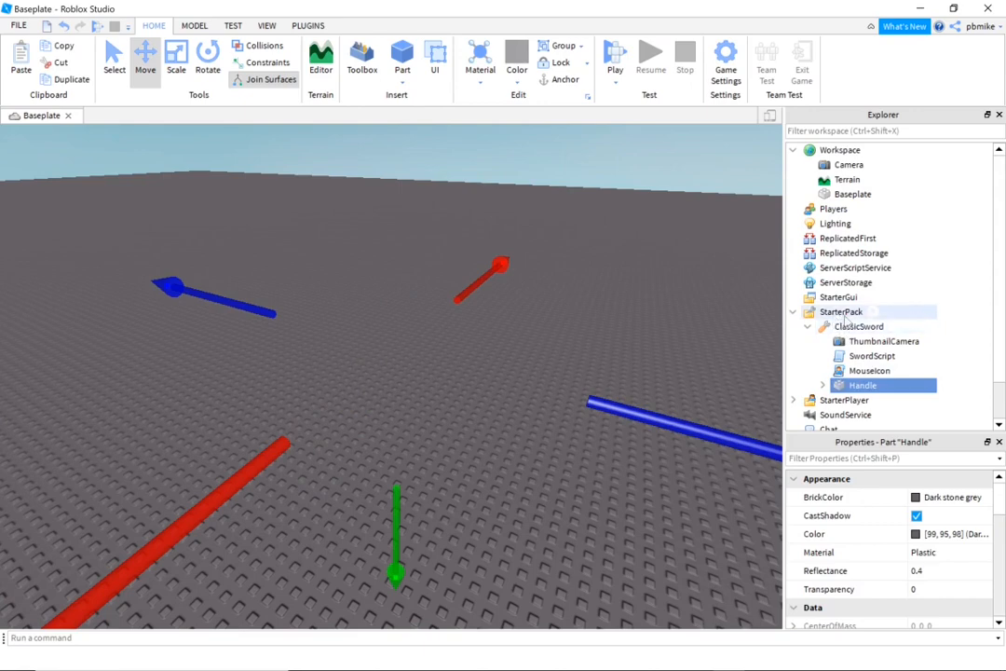
# - Play-test again with the sword equipped, running, jumping and swinging it to check the trail effect
pyautogui.click(615, 58)
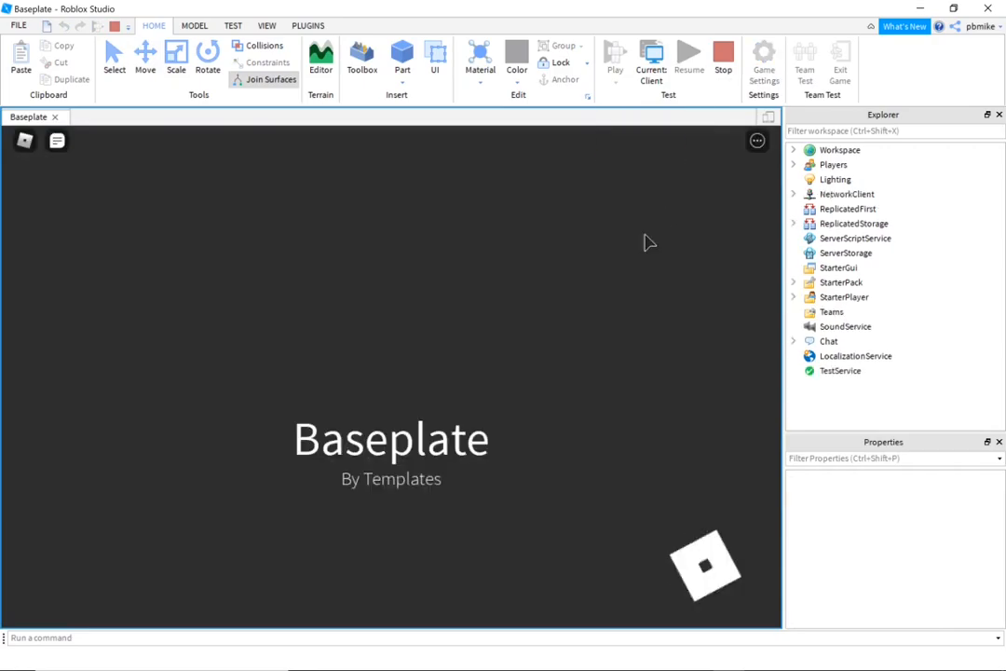
pyautogui.press('s')
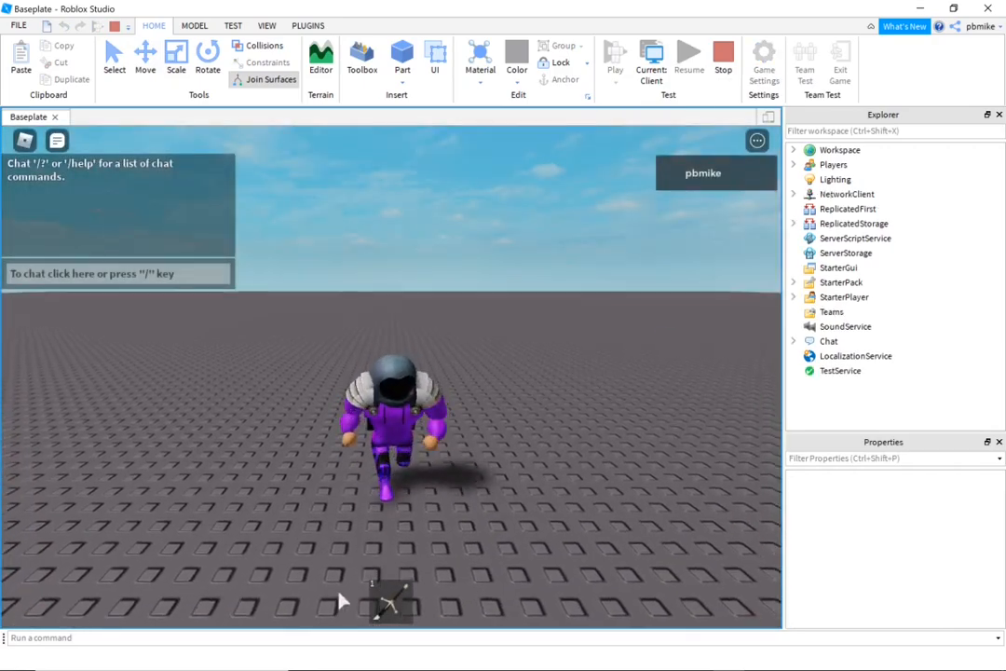
pyautogui.click(391, 608)
pyautogui.press('space')
pyautogui.moveTo(512, 418); pyautogui.dragTo(520, 401, button='right')
pyautogui.press('w')
pyautogui.press('s')
pyautogui.press('s')
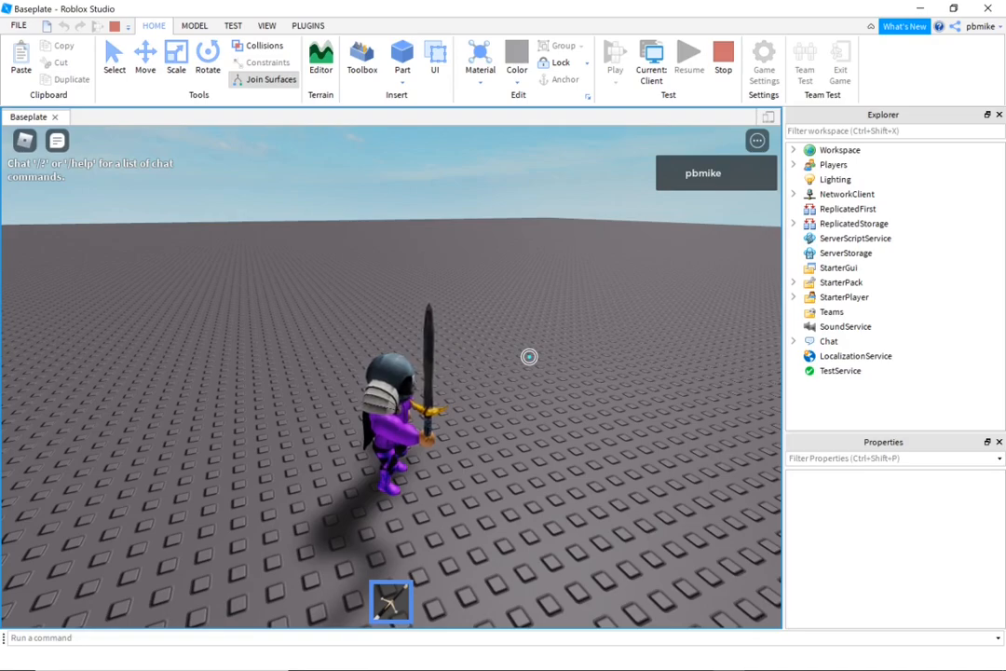
pyautogui.click(519, 383)
pyautogui.moveTo(541, 379); pyautogui.dragTo(537, 366, button='right')
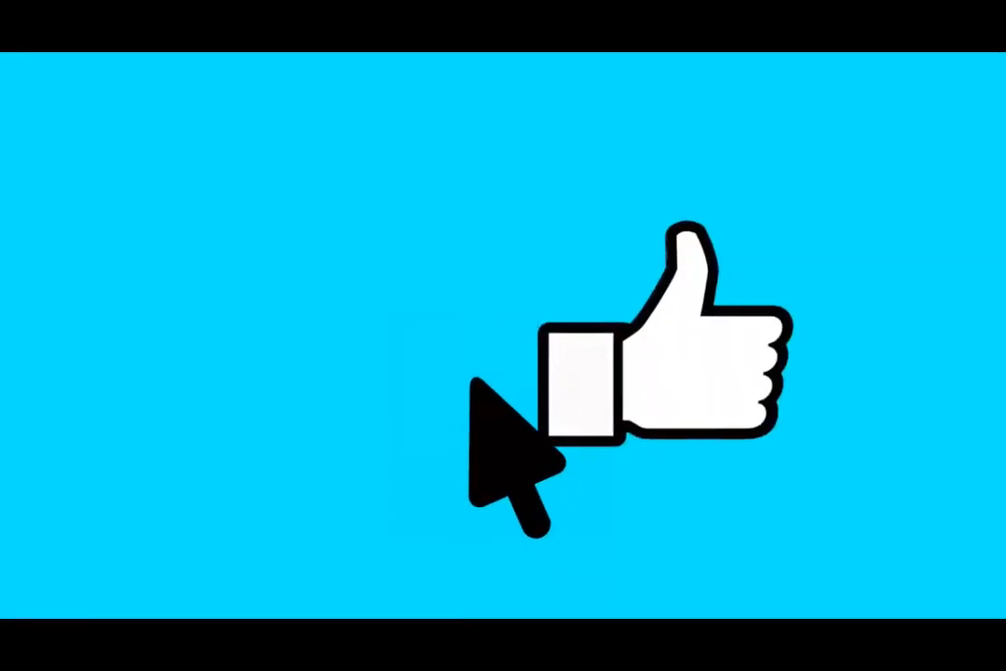